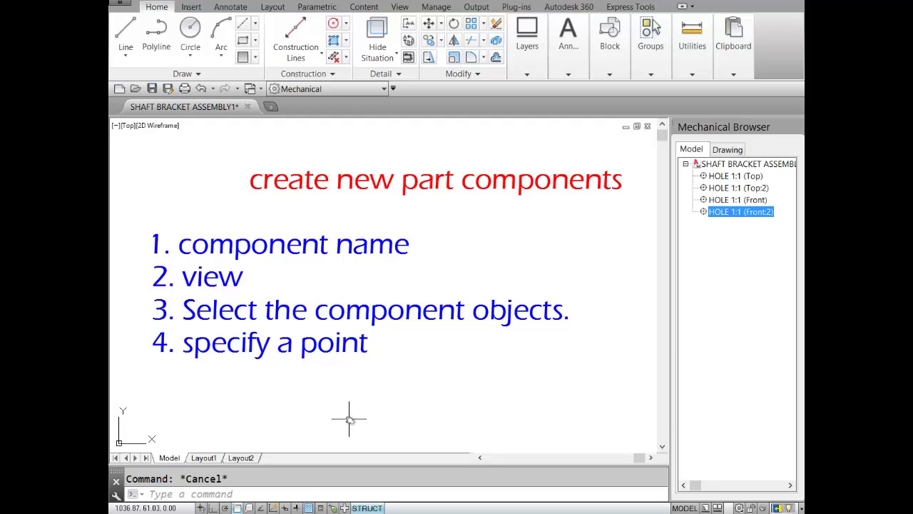
Step: Start a new component under the SHAFT BRACKET ASSEMBLY1 root and name it CAP
middle_drag(334, 394, 585, 367)
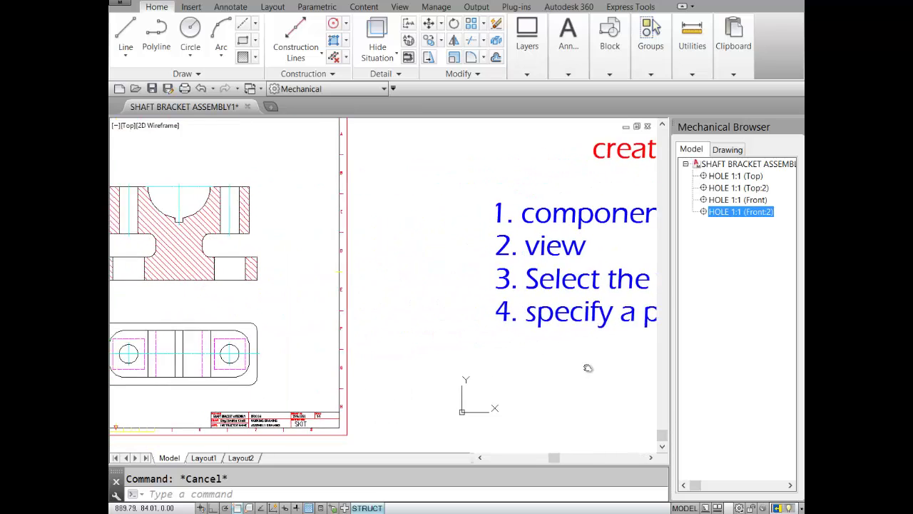
mouse_move(336, 326)
middle_down()
mouse_move(449, 301)
mouse_move(538, 318)
middle_up()
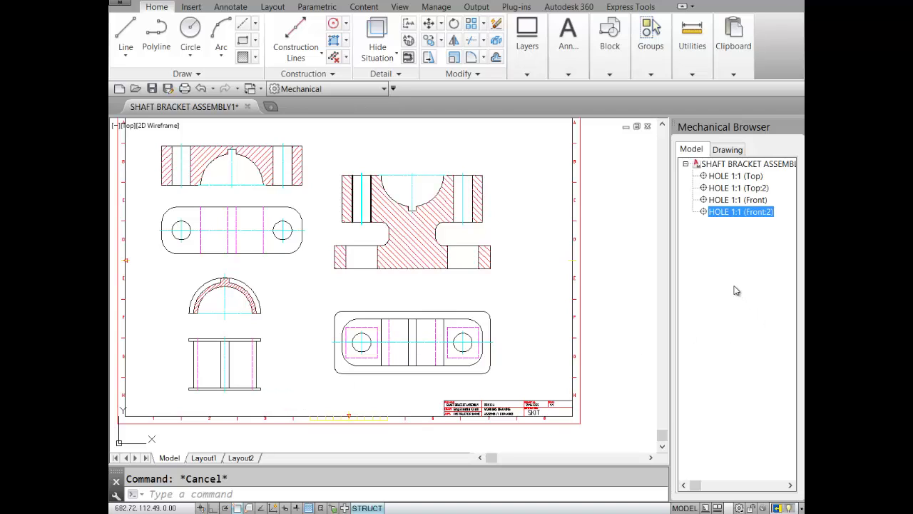
click(740, 165)
right_click(741, 165)
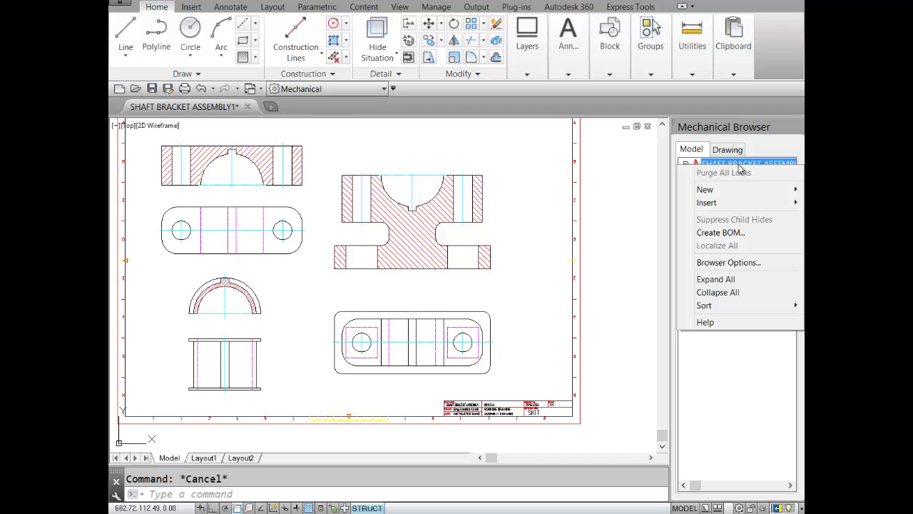
mouse_move(748, 190)
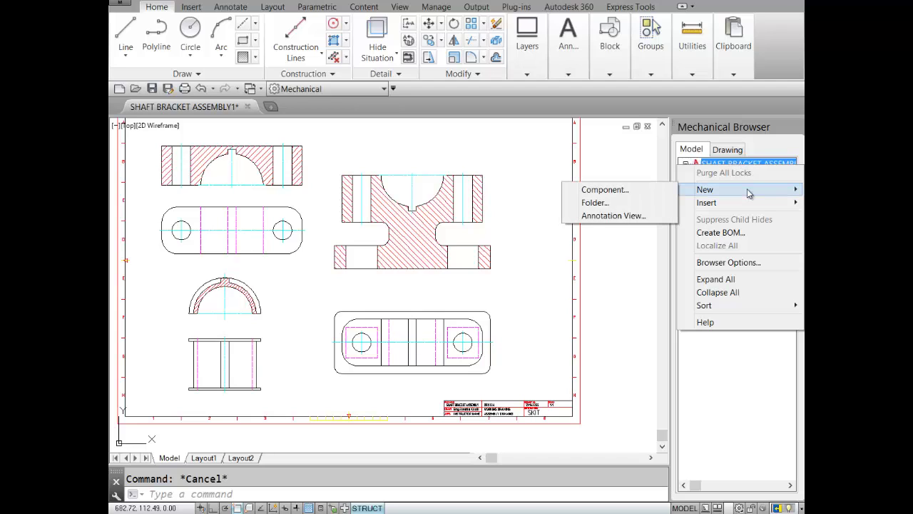
click(630, 190)
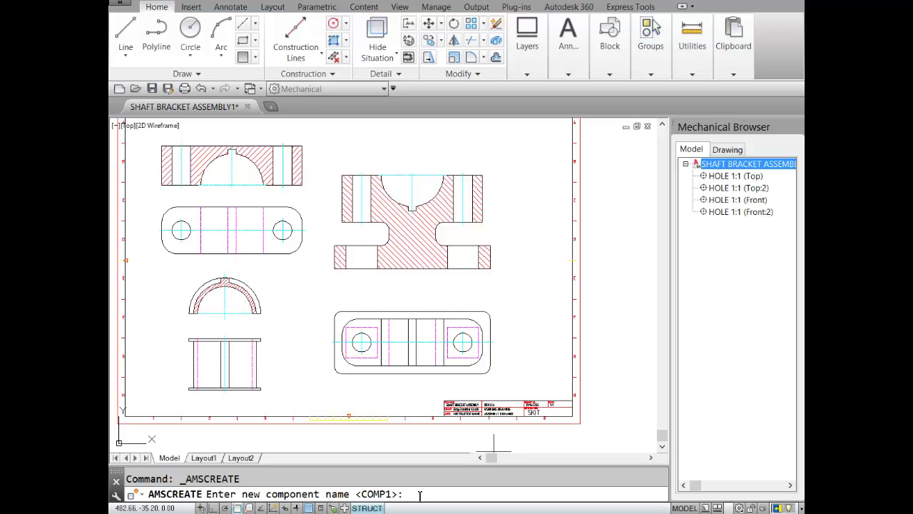
text(cap)
key(BackSpace)
key(BackSpace)
key(BackSpace)
text(CAP)
key(Return)
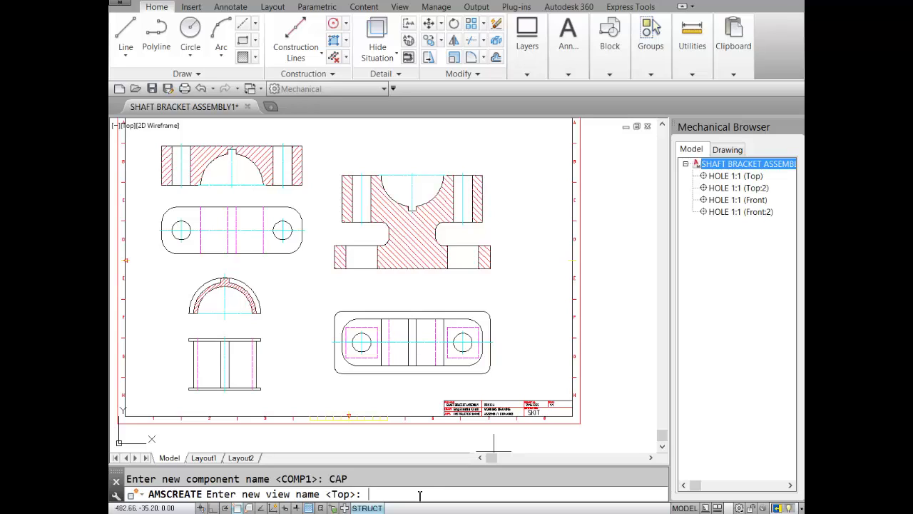
Step: Create the component's FRONT view from the cap's sectioned front view, with the base point at the centre of its lower edge
text(FRONT)
key(Return)
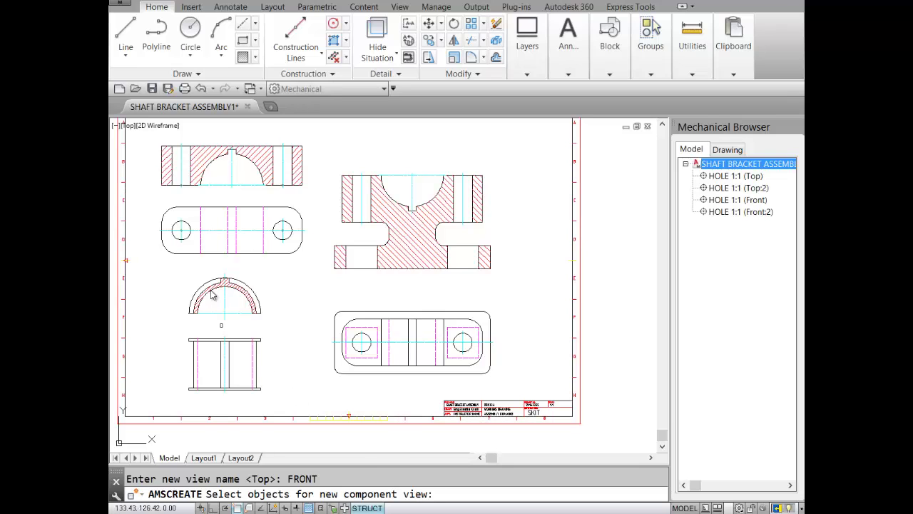
click(317, 135)
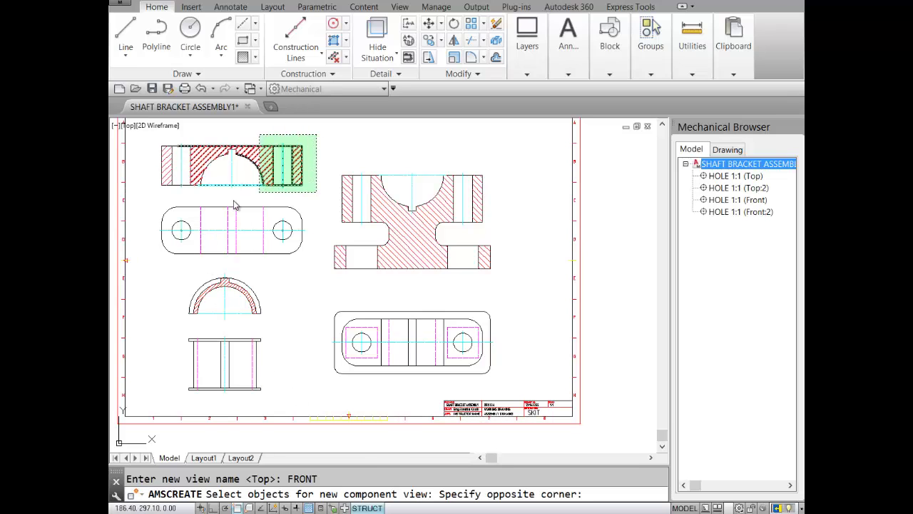
click(151, 200)
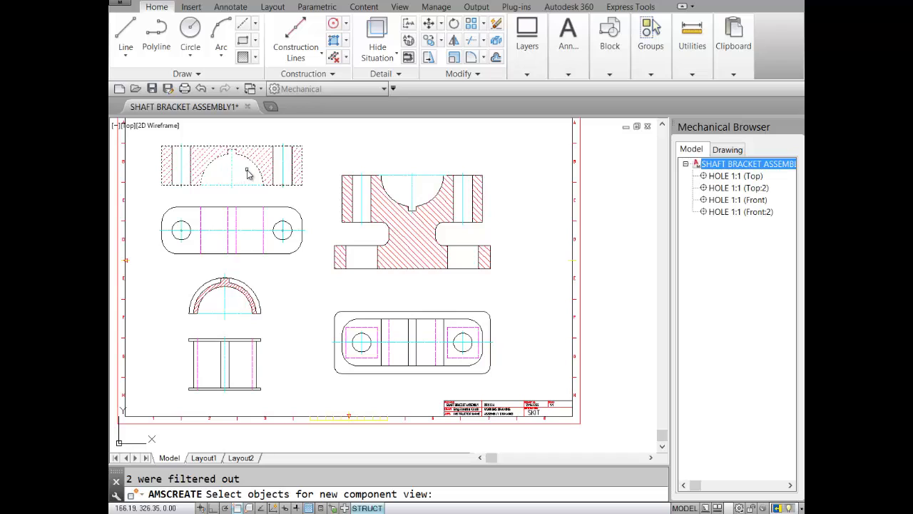
key(Return)
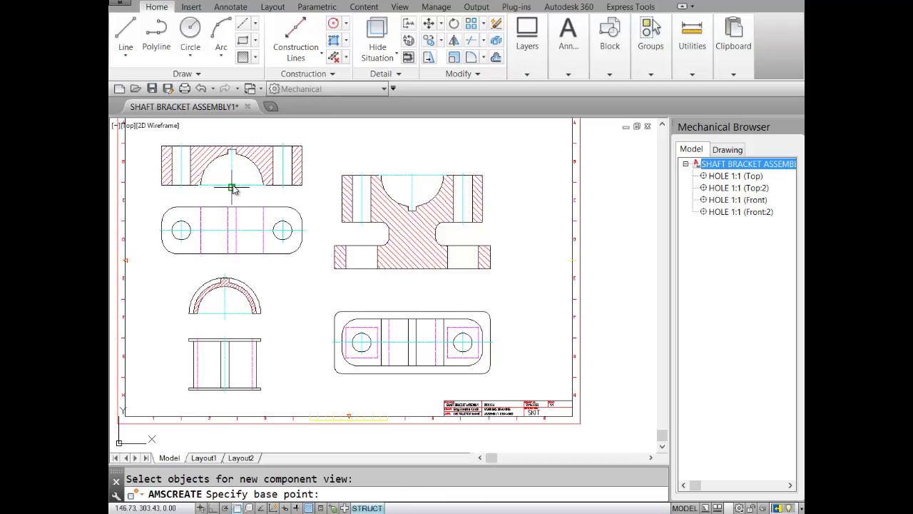
click(232, 187)
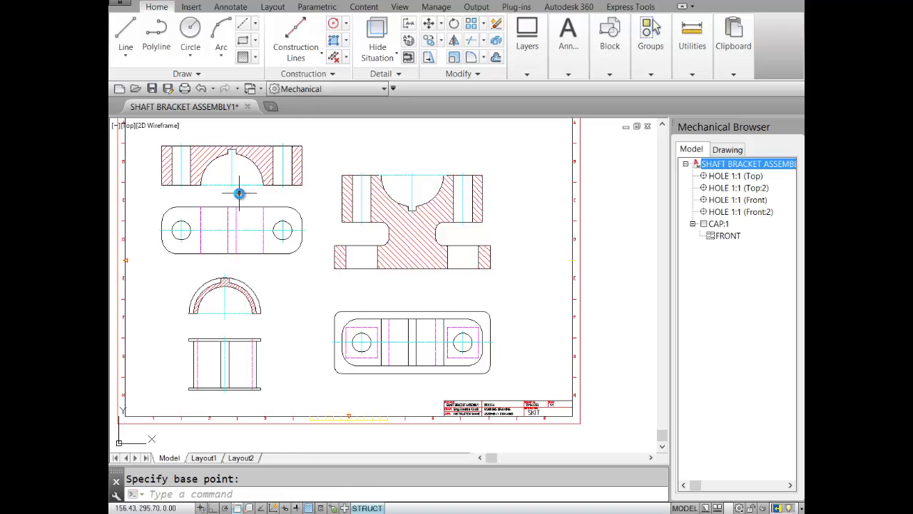
click(717, 225)
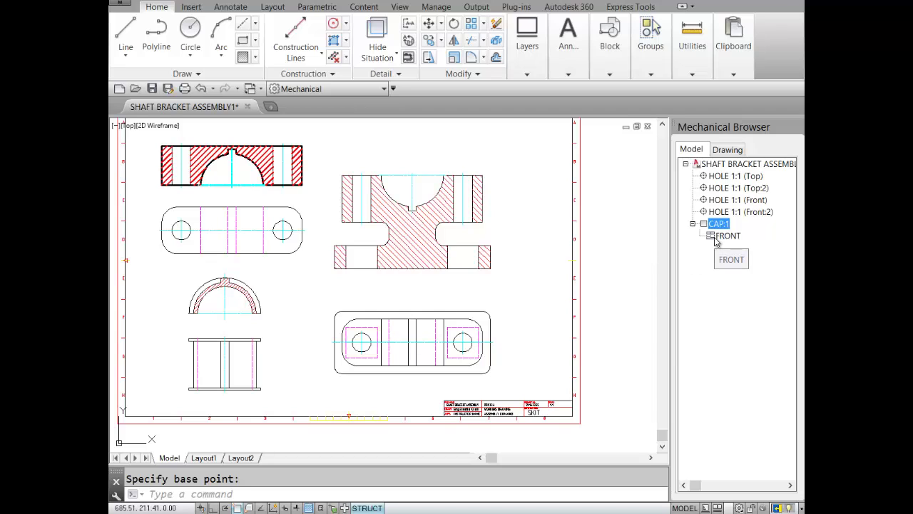
key(Escape)
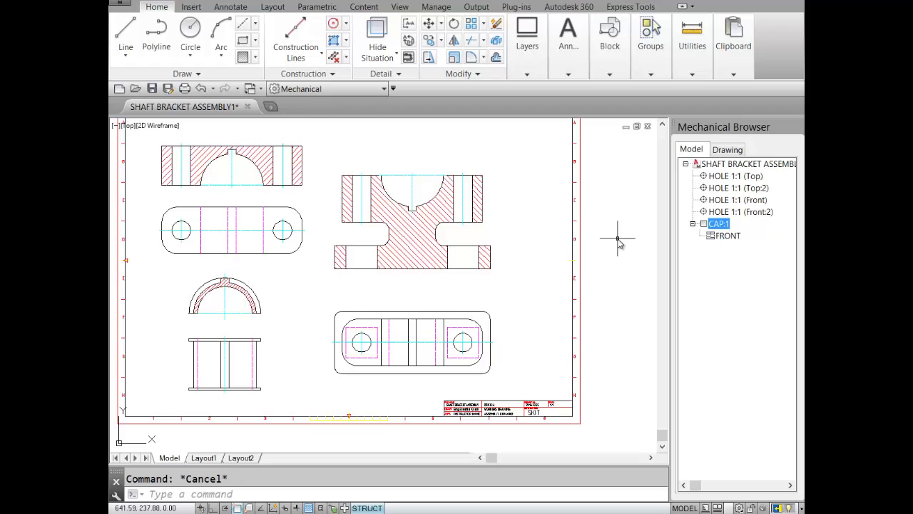
right_click(703, 225)
mouse_move(714, 299)
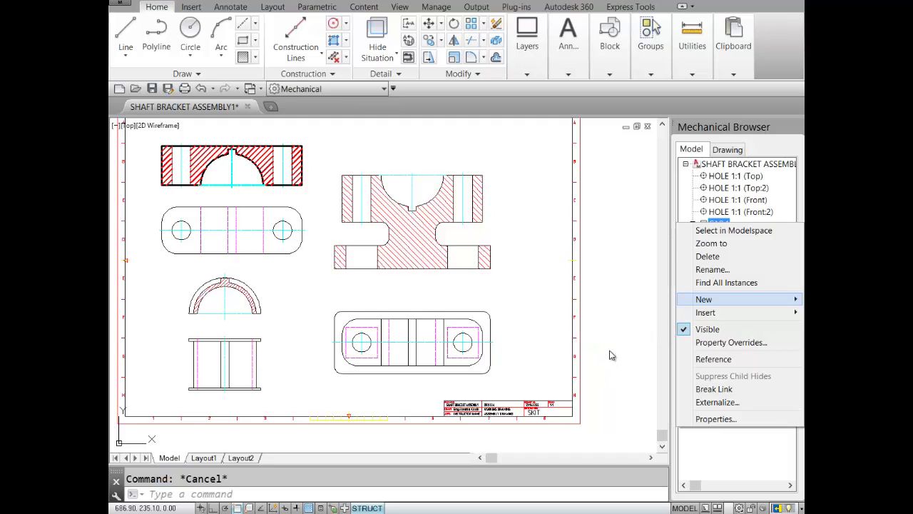
click(533, 301)
click(517, 284)
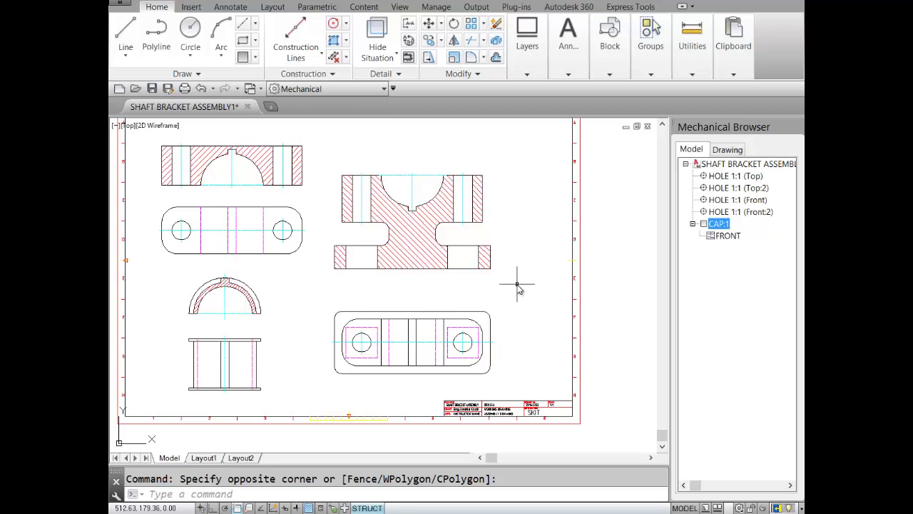
Step: Erase the four vertical hidden lines from the cap's top view
click(267, 246)
click(197, 250)
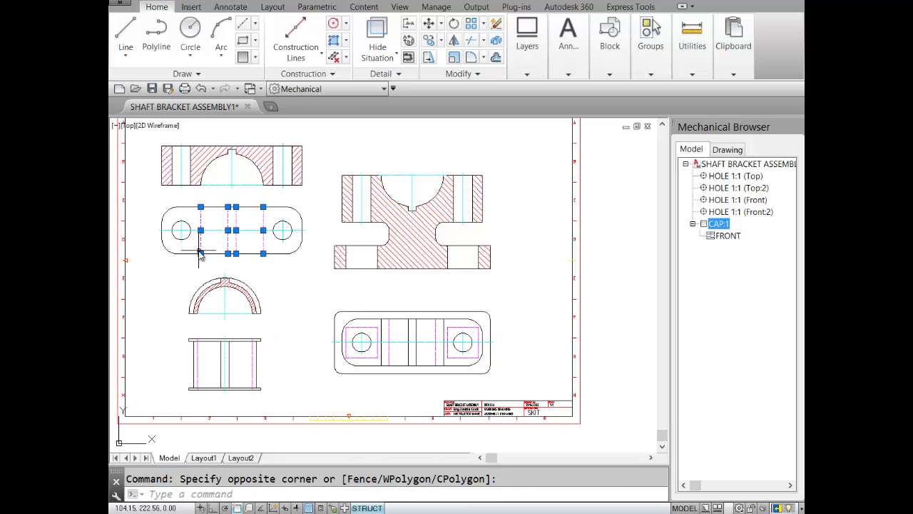
key(Delete)
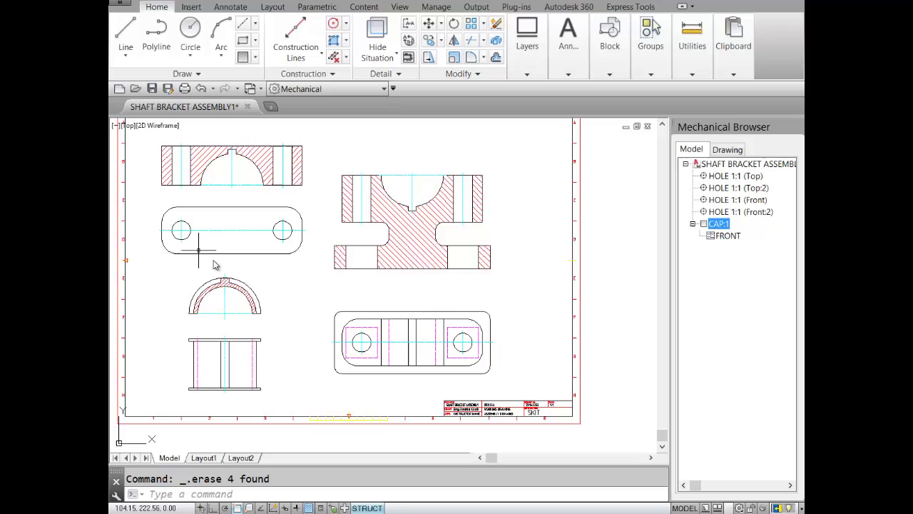
Step: Erase the two full-height vertical hidden lines between the holes in the bracket's top view
click(395, 354)
click(389, 346)
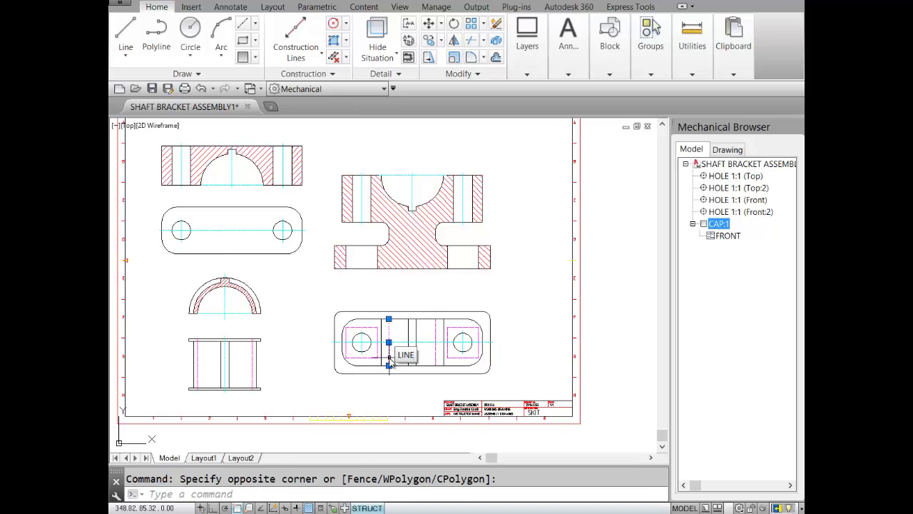
key(Delete)
click(437, 353)
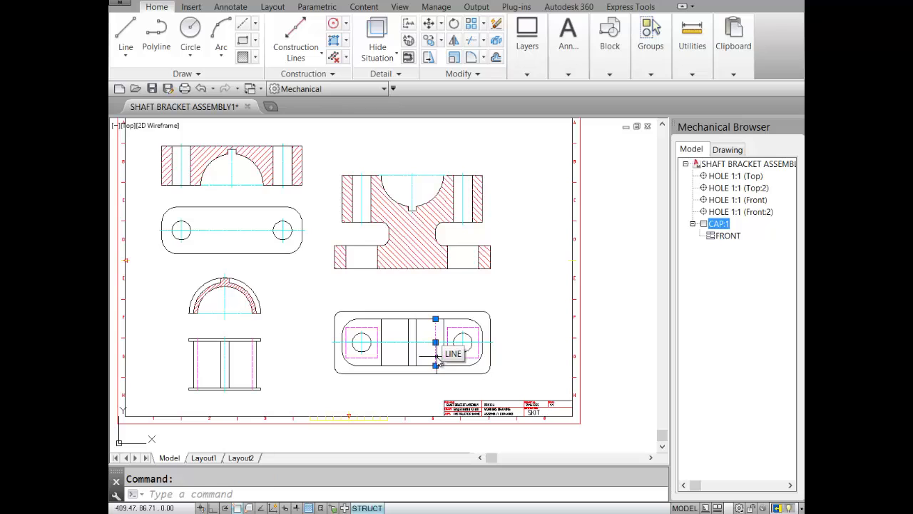
key(Delete)
Step: Erase the dashed hidden-line squares around both holes in the bracket's top view
scroll(457, 364, up, 5)
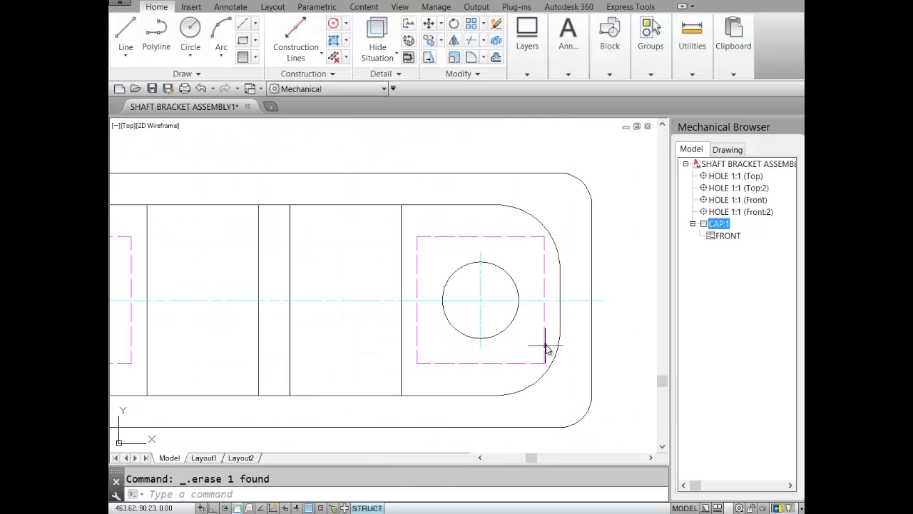
click(543, 348)
click(536, 357)
click(534, 348)
click(464, 367)
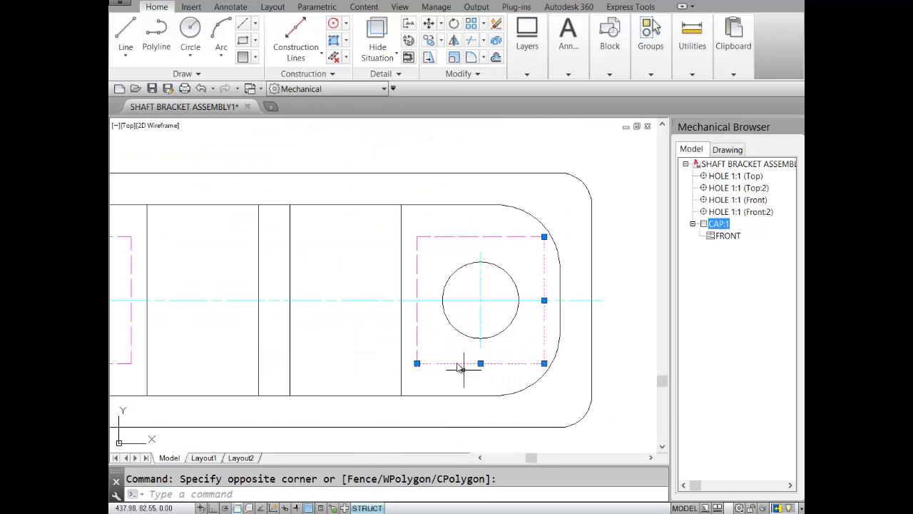
click(422, 350)
click(414, 352)
click(448, 230)
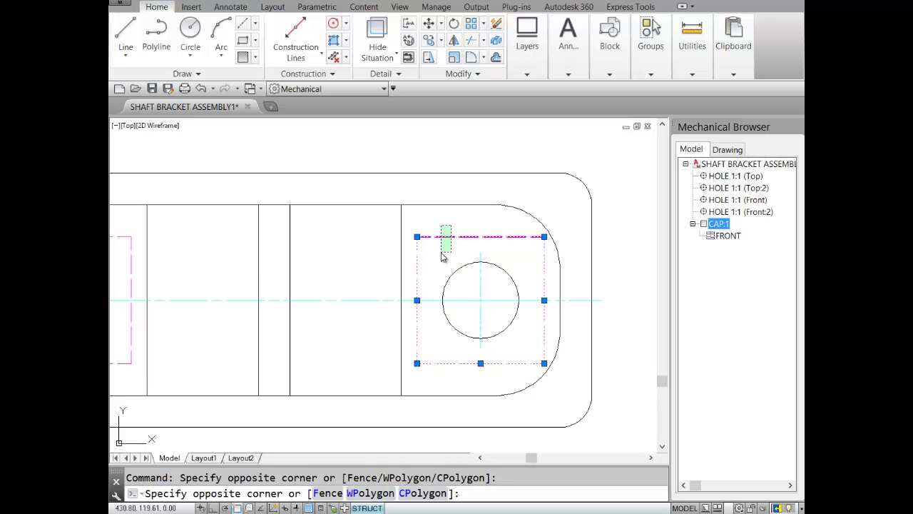
click(439, 246)
mouse_move(250, 275)
middle_down()
mouse_move(346, 265)
mouse_move(378, 238)
middle_up()
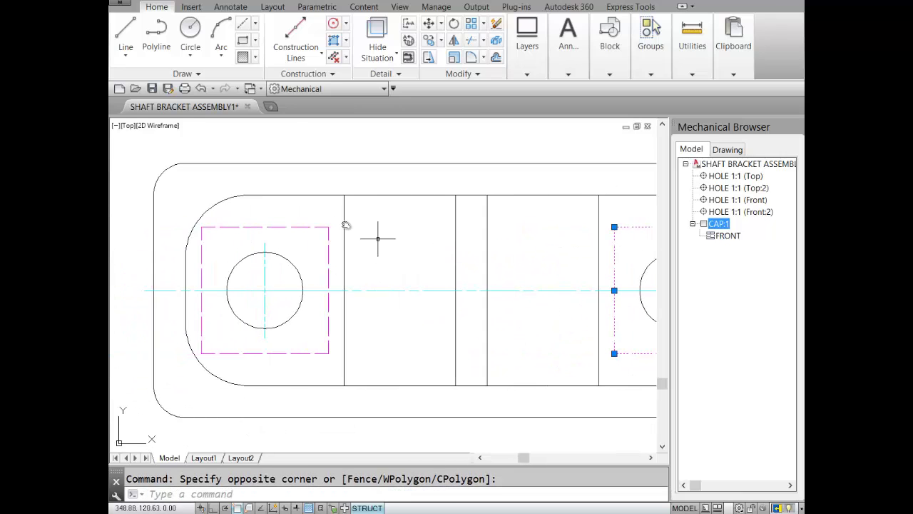
click(329, 221)
click(315, 247)
click(326, 350)
click(303, 360)
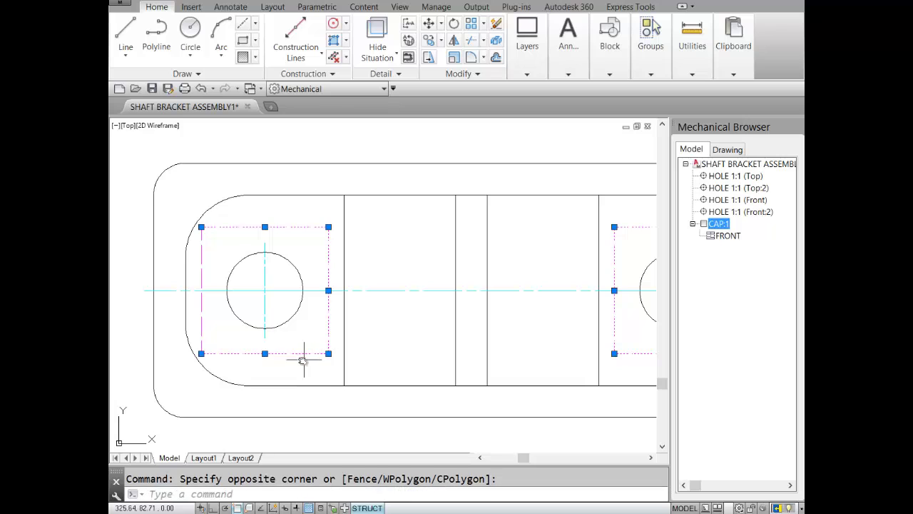
click(205, 326)
click(194, 327)
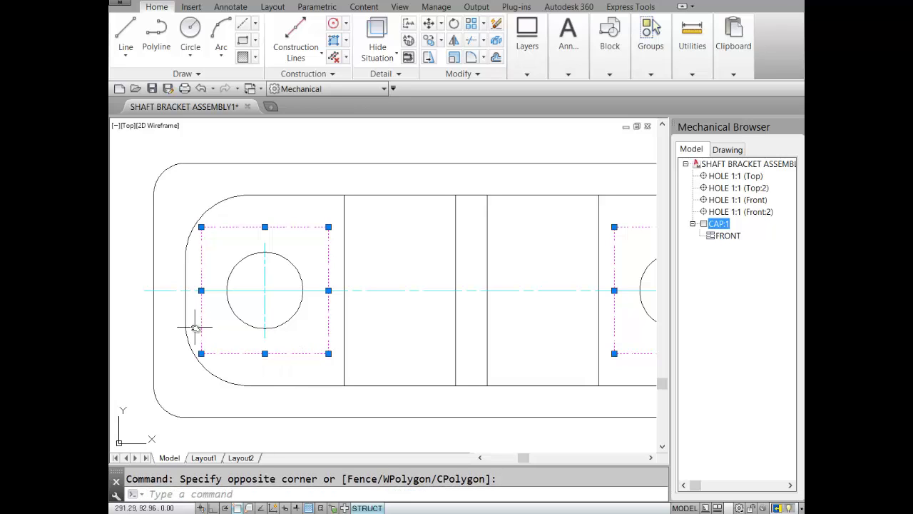
key(Delete)
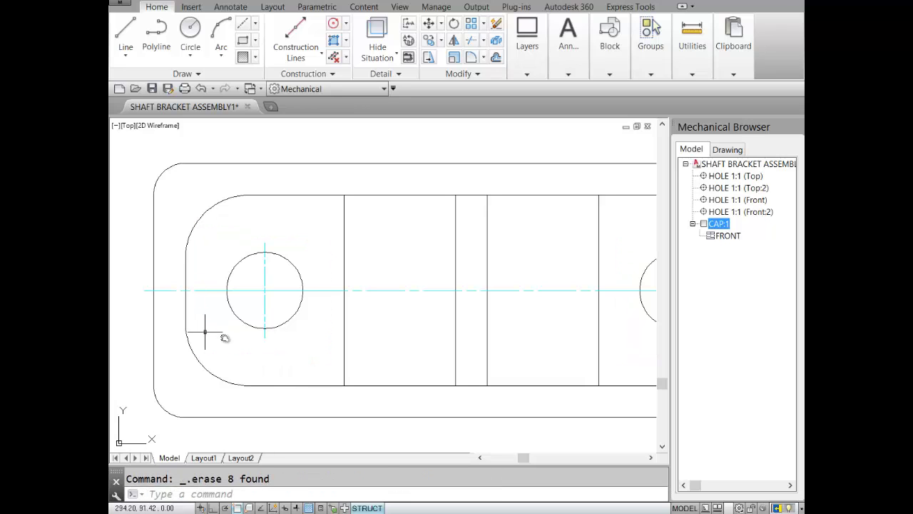
Step: Erase the long horizontal centre lines running through both holes in the bracket's and the cap's top views
click(211, 291)
key(Delete)
scroll(250, 338, down, 2)
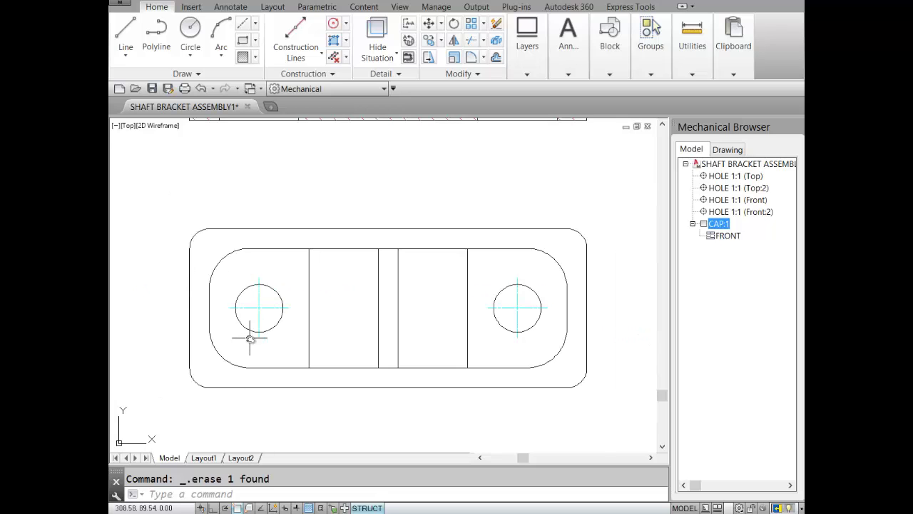
scroll(249, 337, down, 2)
middle_drag(245, 330, 438, 363)
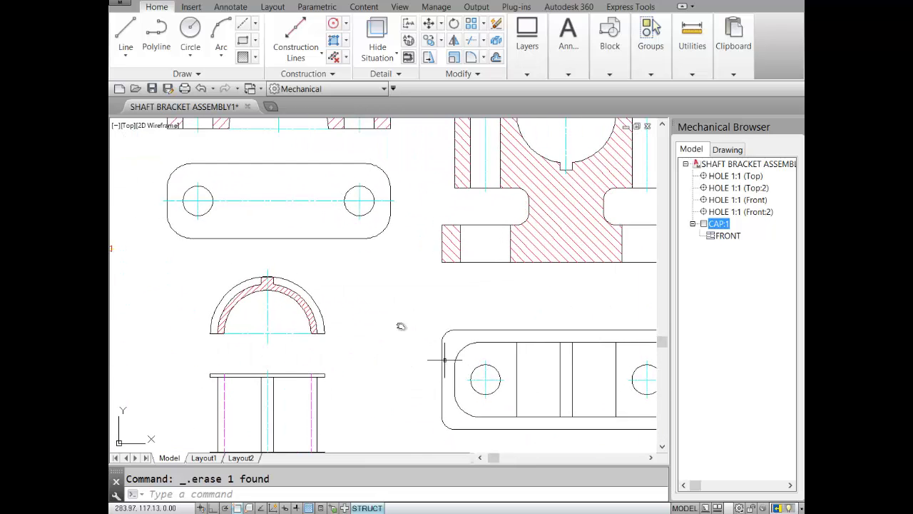
click(291, 201)
click(283, 190)
key(Delete)
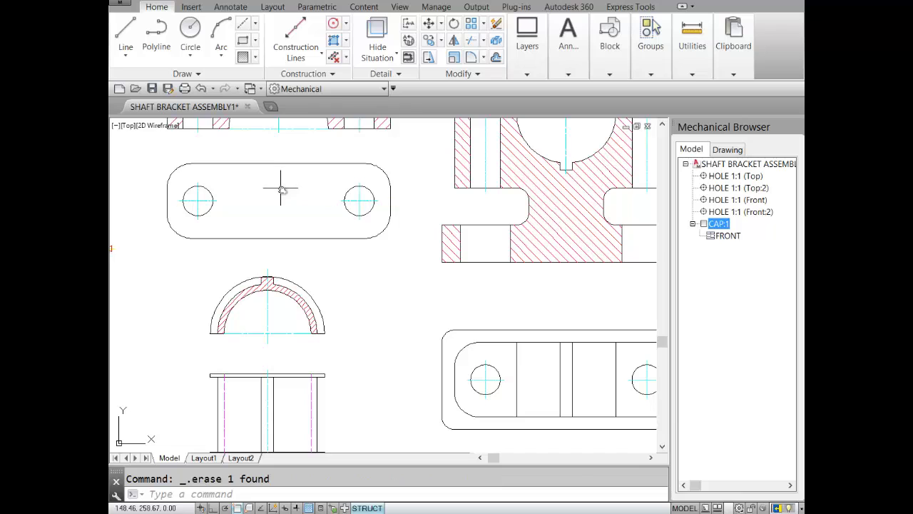
Step: Add a view named Top to the CAP component from the cap's top-view geometry, with the base point at its upper edge's midpoint
scroll(294, 209, down, 2)
mouse_move(294, 209)
middle_down()
mouse_move(247, 210)
mouse_move(247, 230)
middle_up()
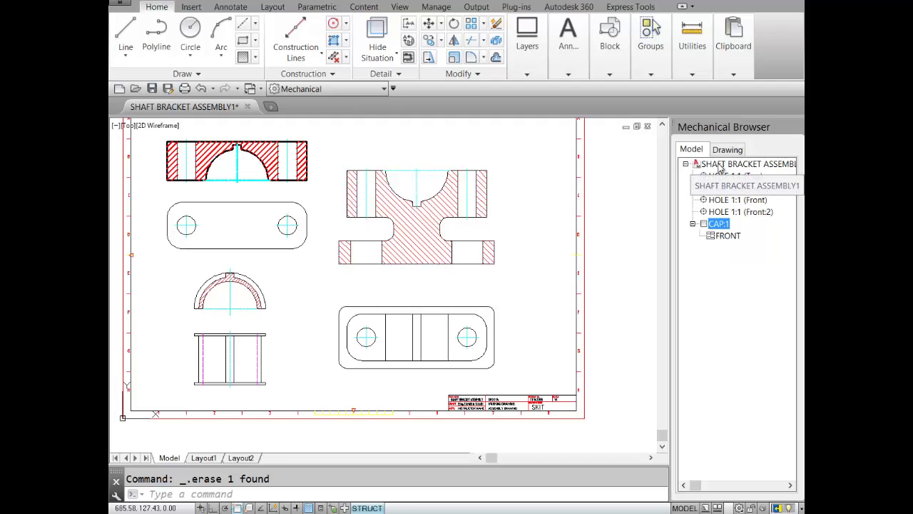
right_click(710, 227)
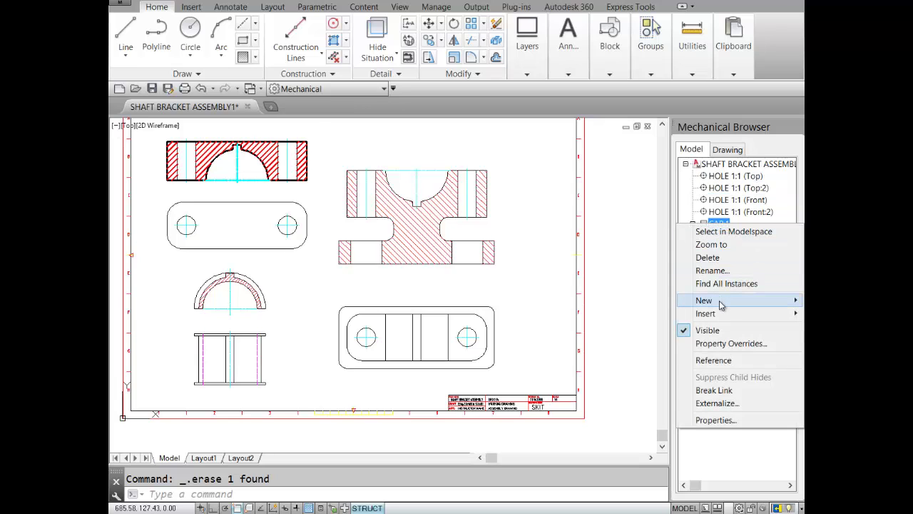
mouse_move(667, 301)
click(644, 321)
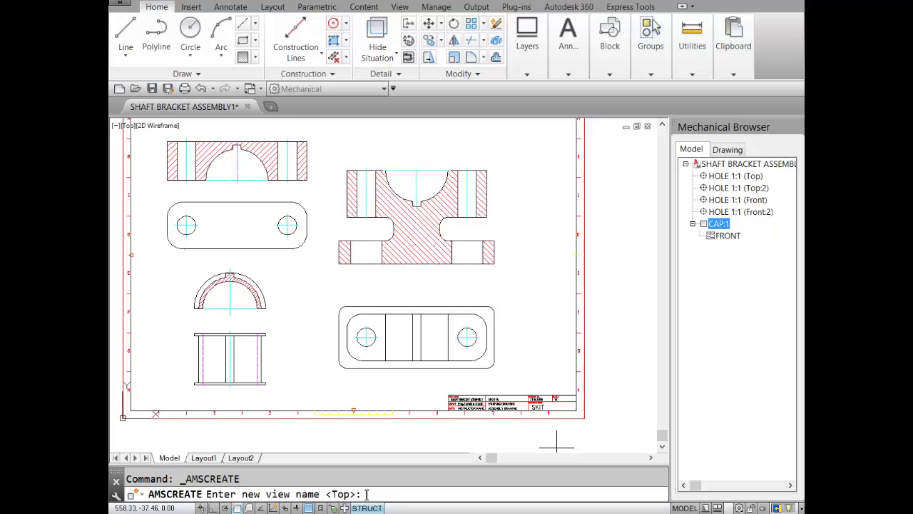
key(Return)
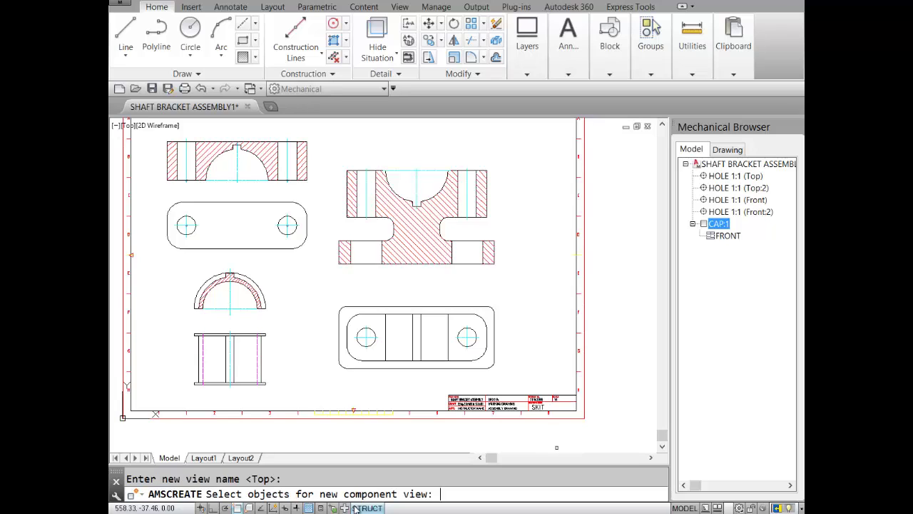
click(158, 194)
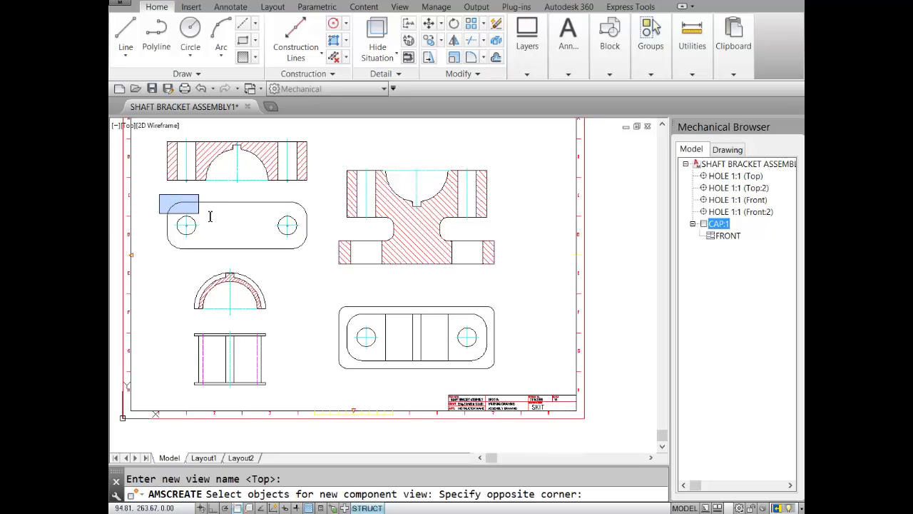
click(314, 261)
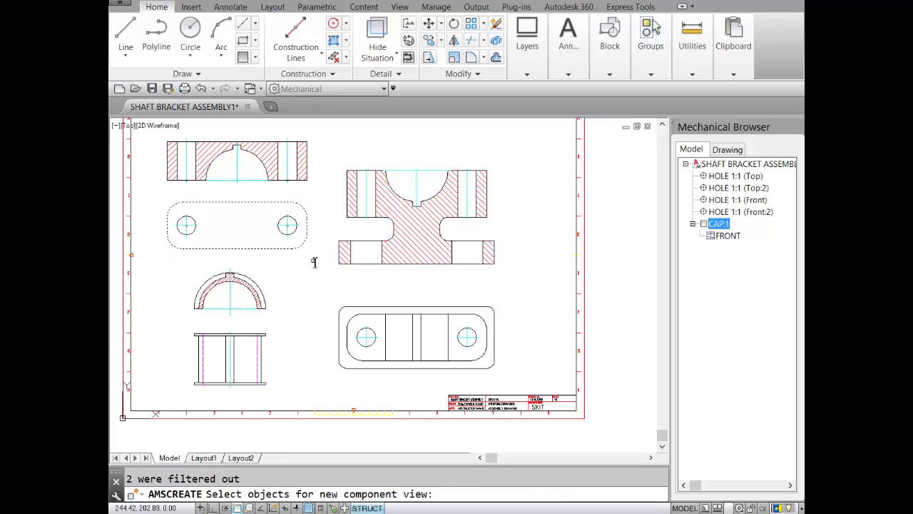
key(Return)
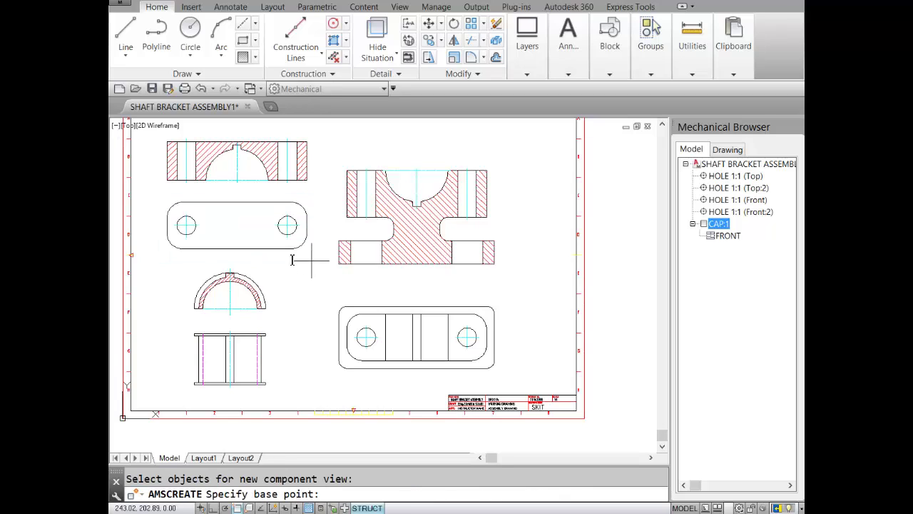
click(238, 204)
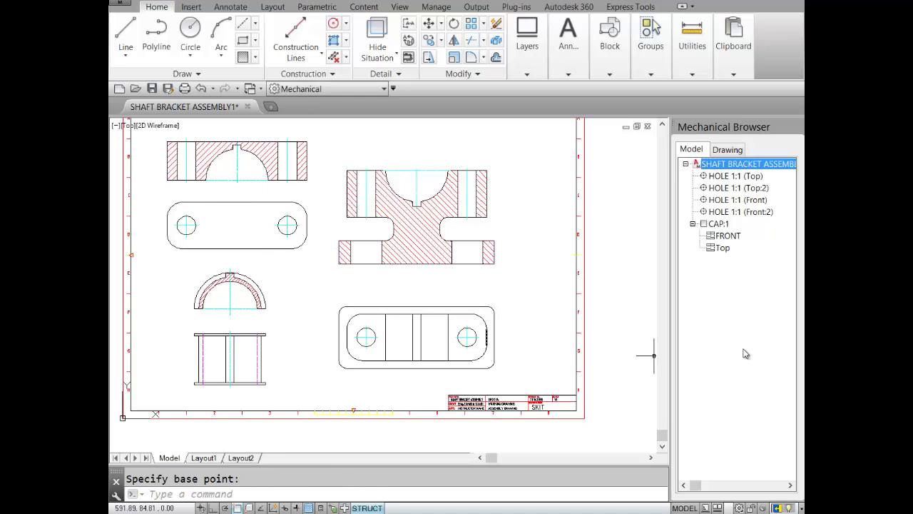
Step: Highlight the CAP component and its FRONT and Top views in turn to check which geometry each contains
click(727, 223)
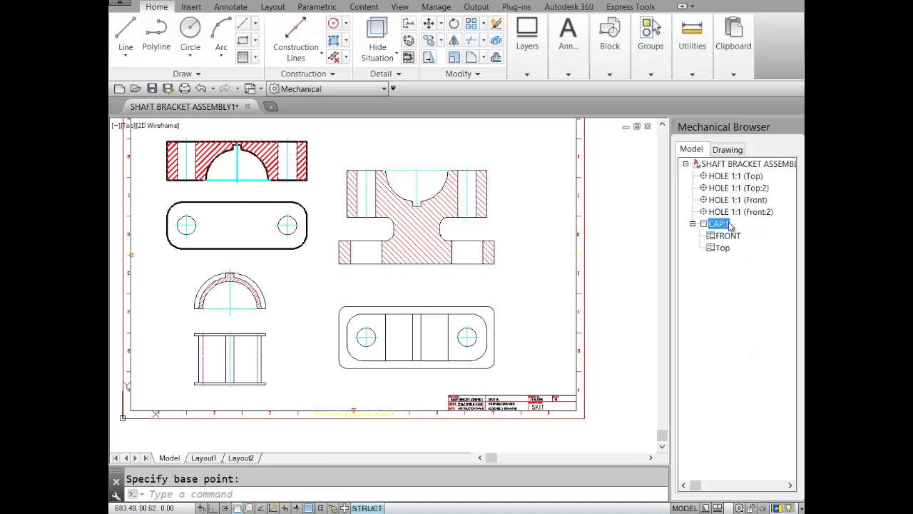
click(735, 237)
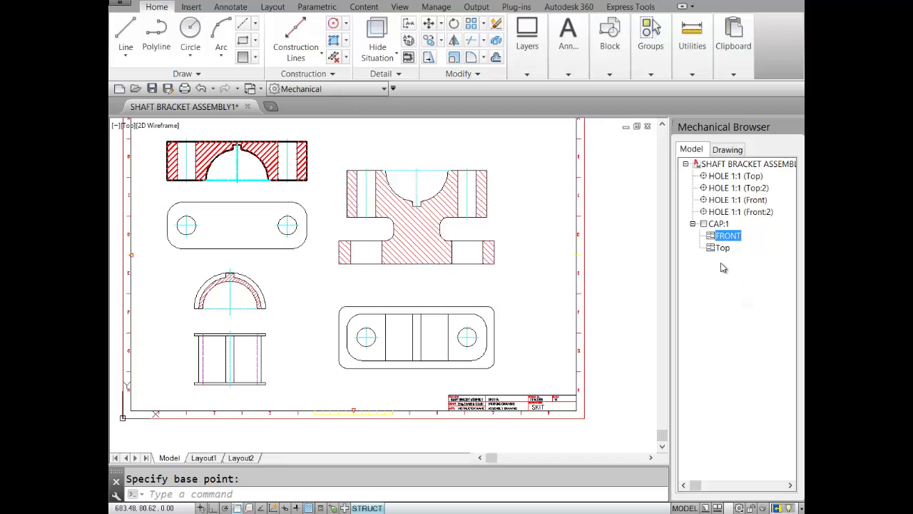
click(722, 248)
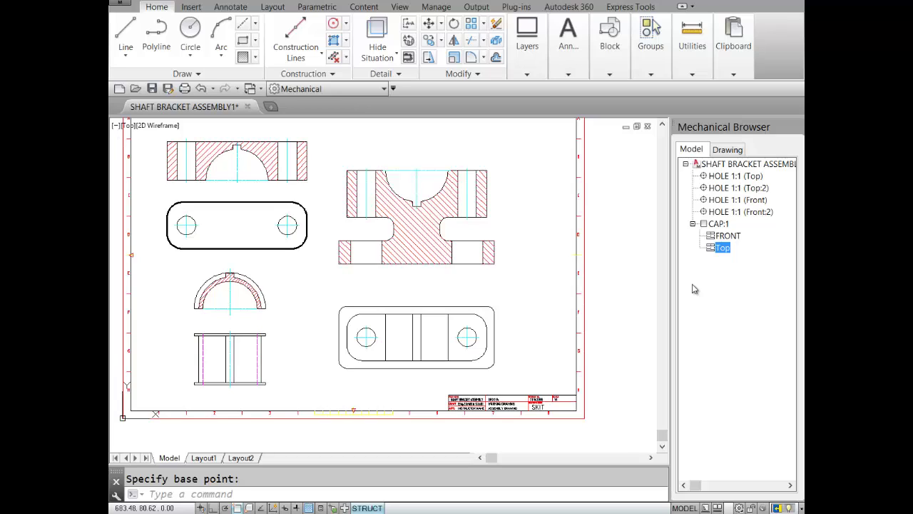
Step: Create a component named BAODY with a FRONT view from the bracket's sectioned front view, basing it at the upper edge's centre
right_click(722, 165)
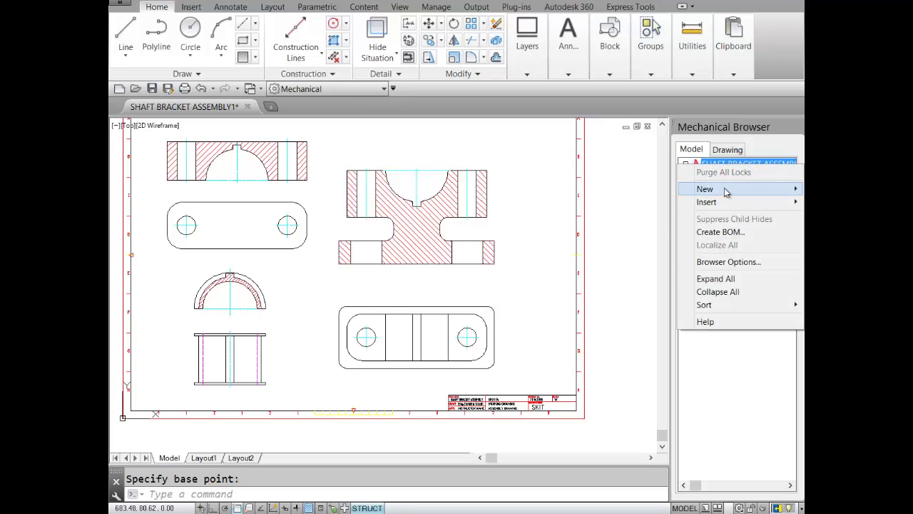
mouse_move(726, 192)
click(638, 193)
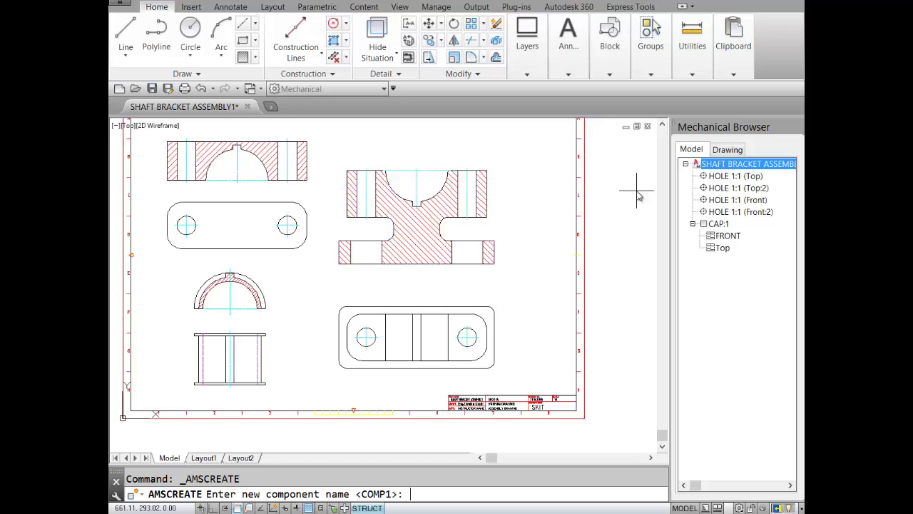
text(BAODY)
key(Return)
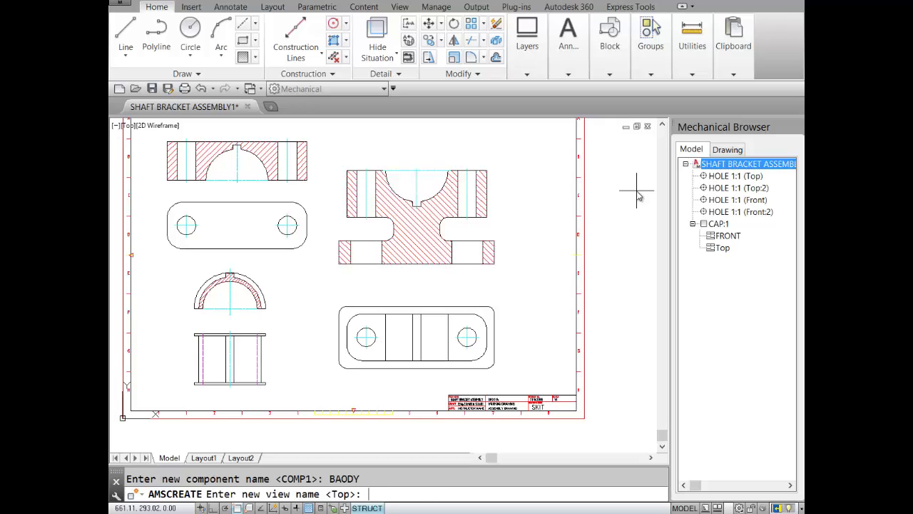
text(FRONT)
key(Return)
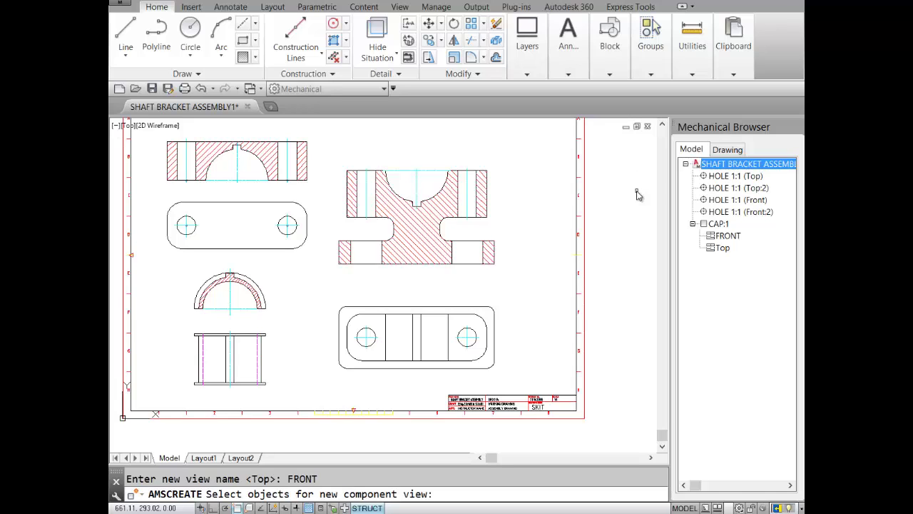
click(524, 154)
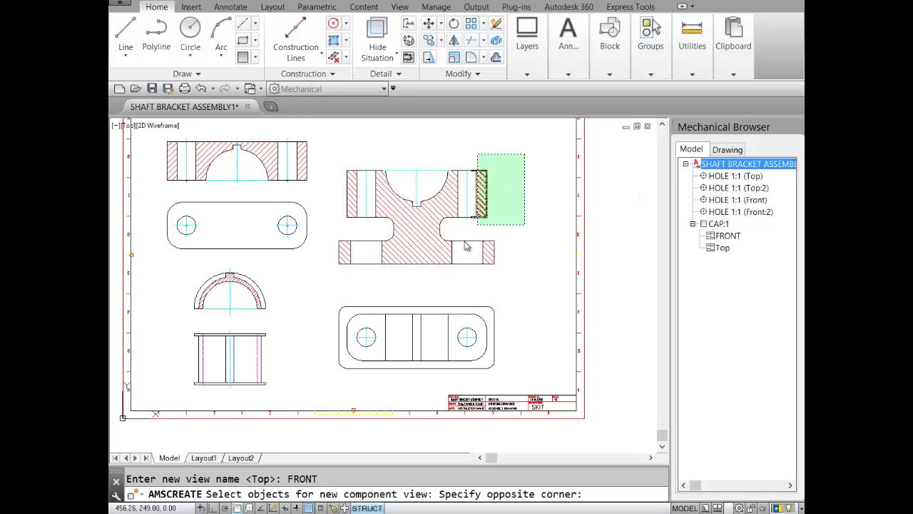
click(333, 277)
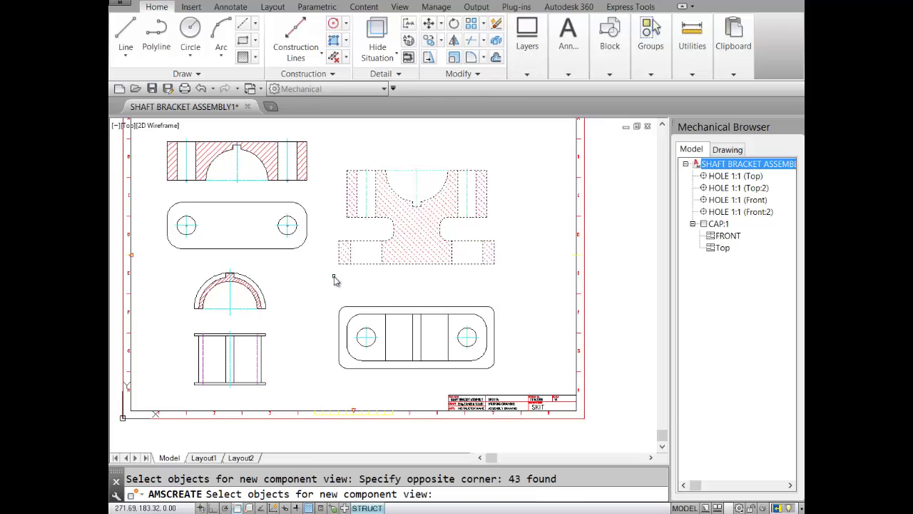
key(Return)
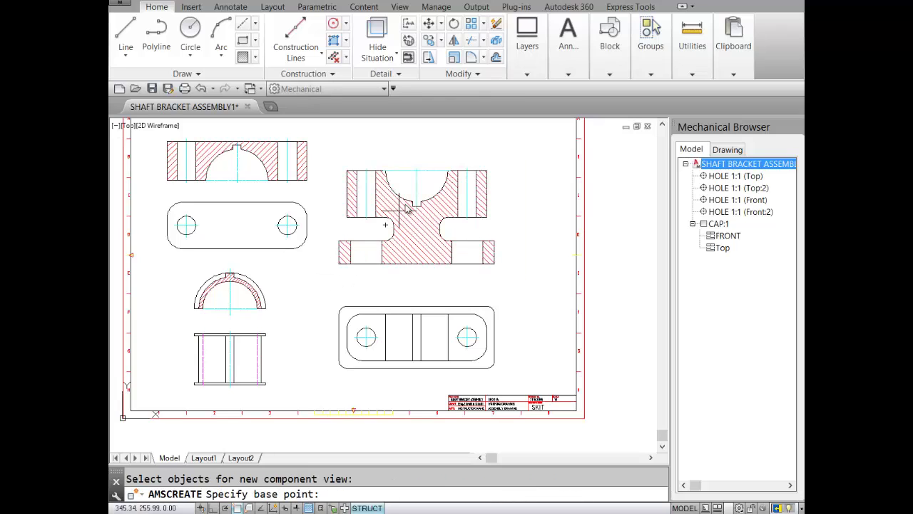
click(414, 175)
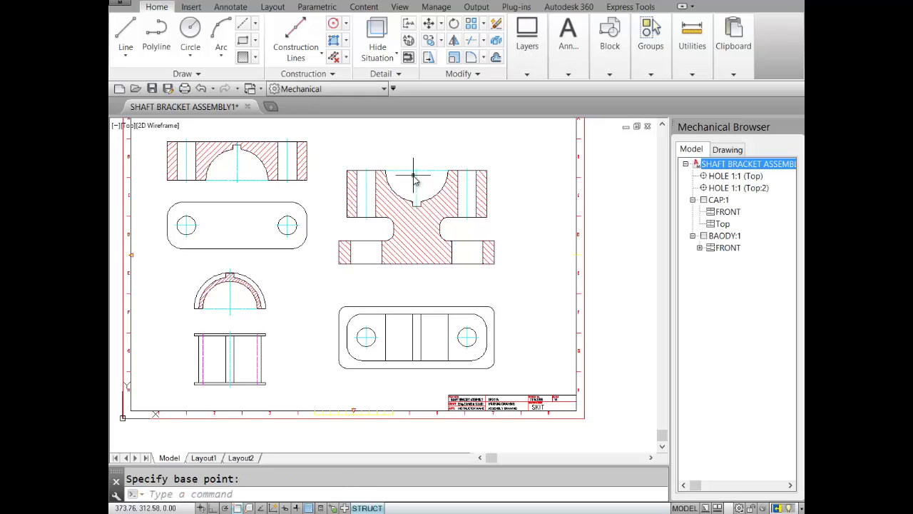
Step: Add a view named Top to the BAODY component from the bracket's top-view geometry, with the base point at its outer upper edge's midpoint
click(705, 238)
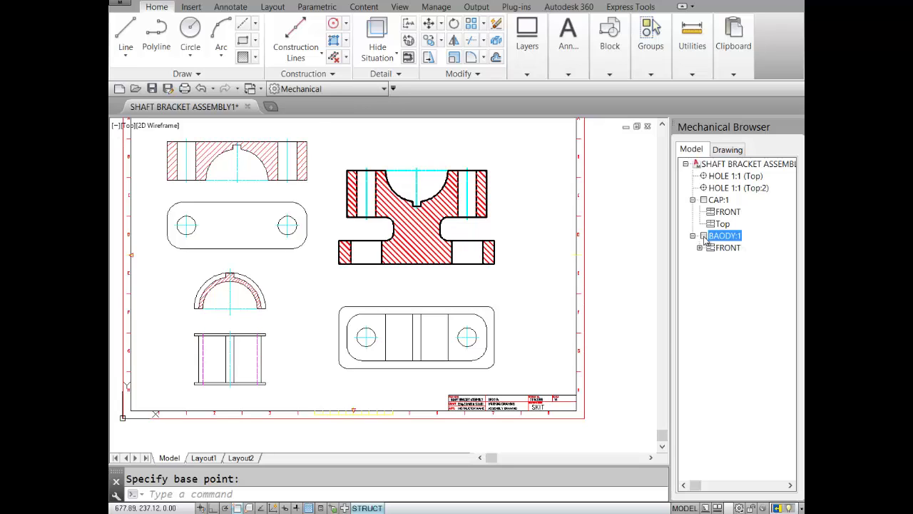
right_click(705, 240)
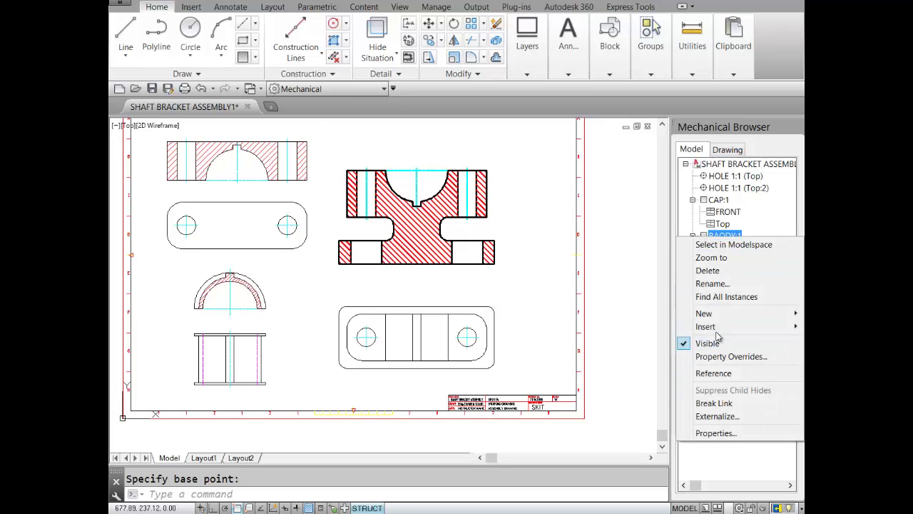
mouse_move(679, 315)
click(612, 326)
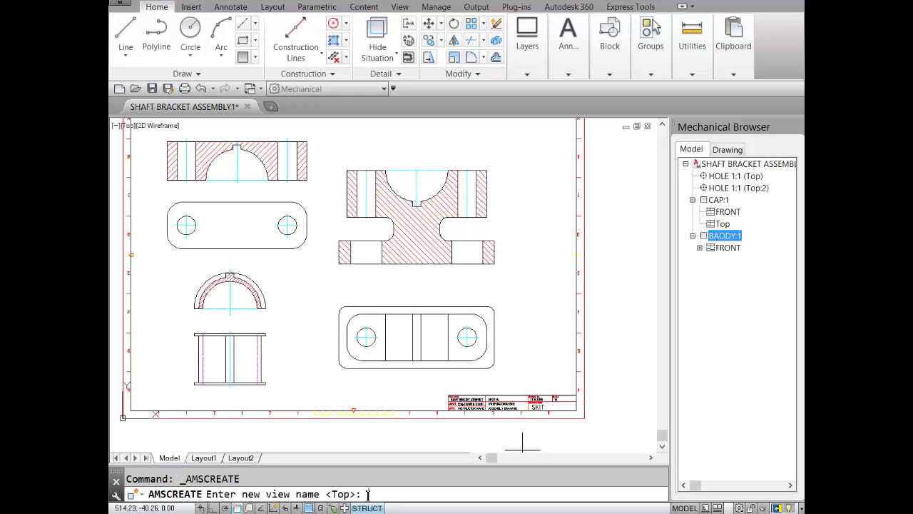
key(Return)
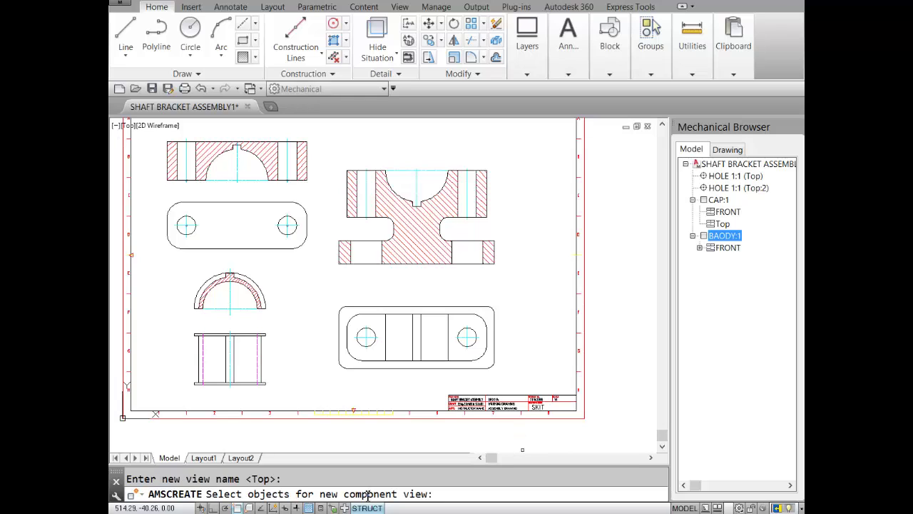
click(323, 298)
click(512, 379)
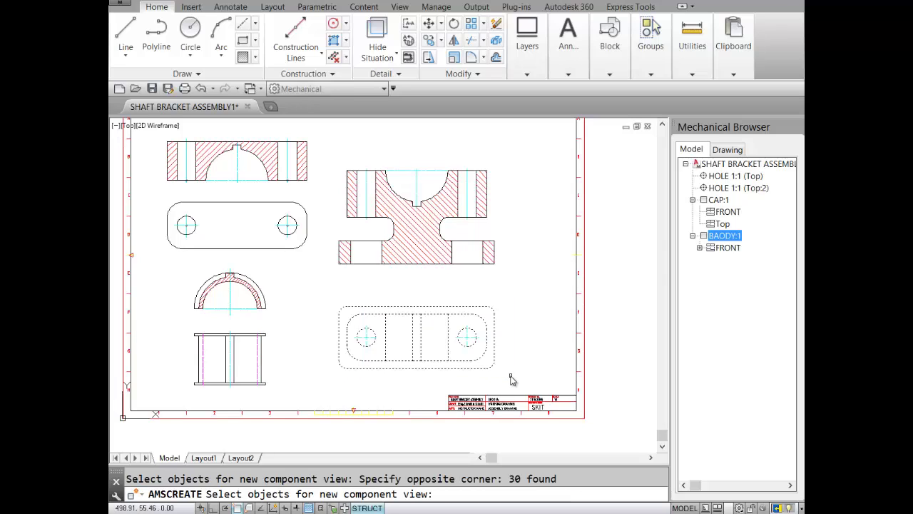
key(Return)
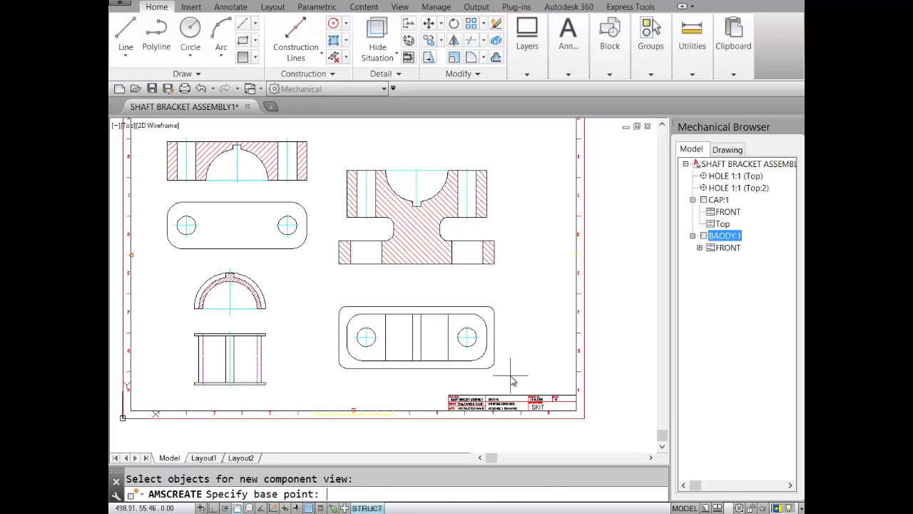
click(414, 311)
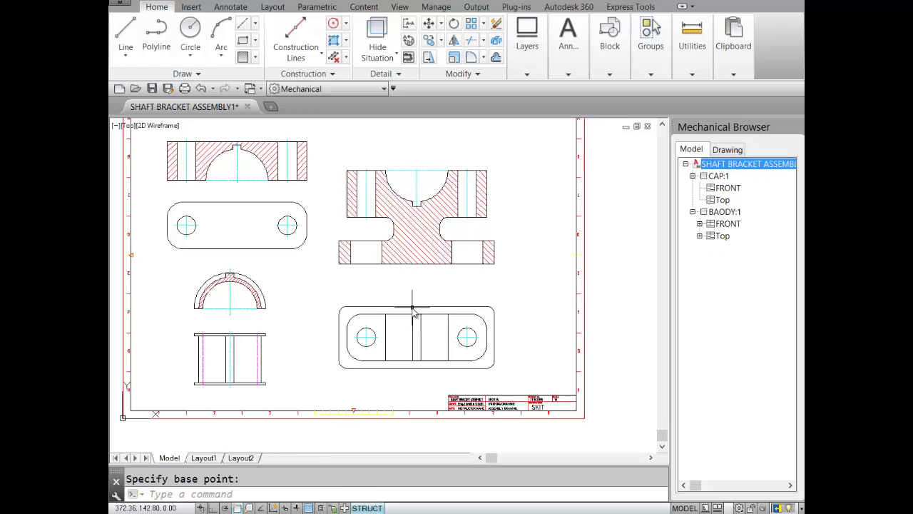
Step: Highlight the BAODY component and its FRONT and Top views in turn to check which geometry each contains
click(736, 212)
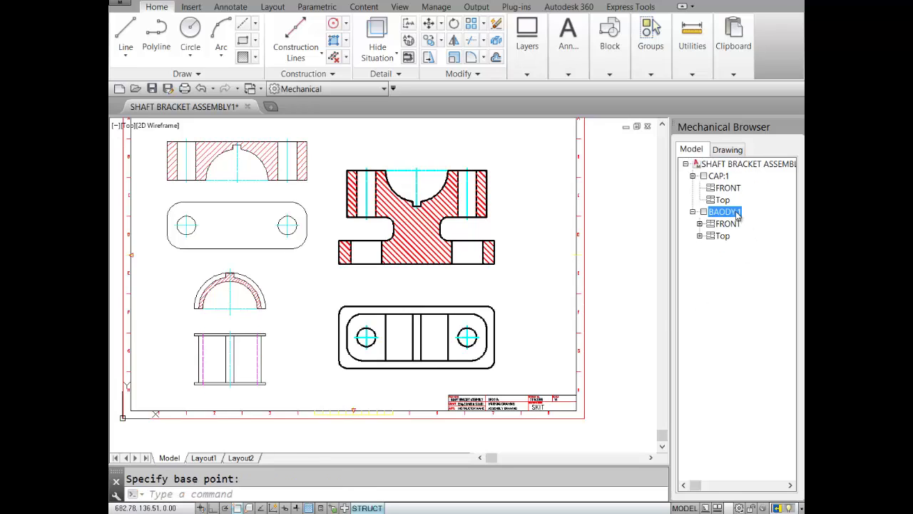
click(735, 224)
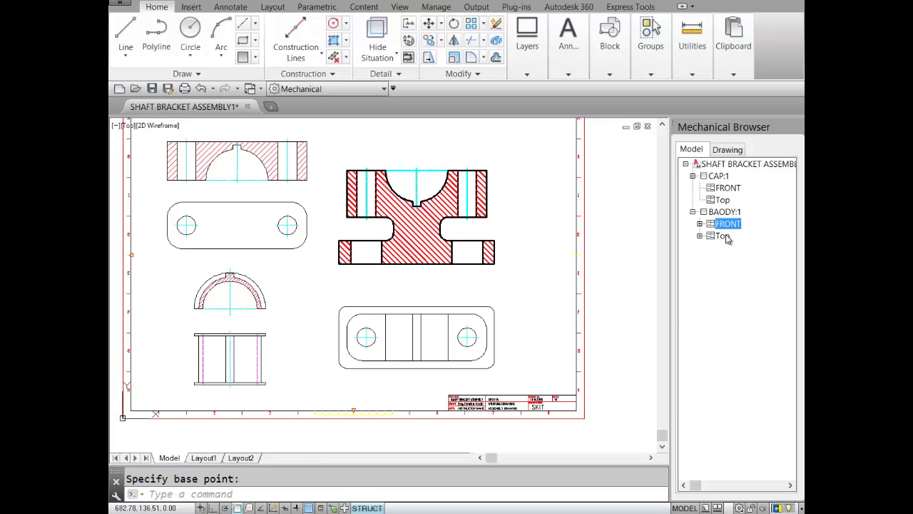
click(726, 236)
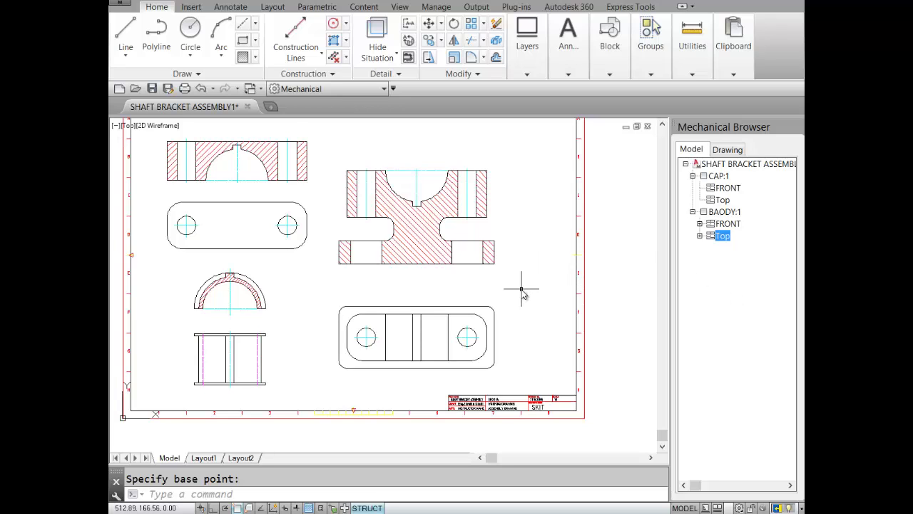
Step: Create a component named BUSH with a FRONT view from the half-ring section geometry, basing it at the lower edge's centre
middle_drag(523, 292, 584, 319)
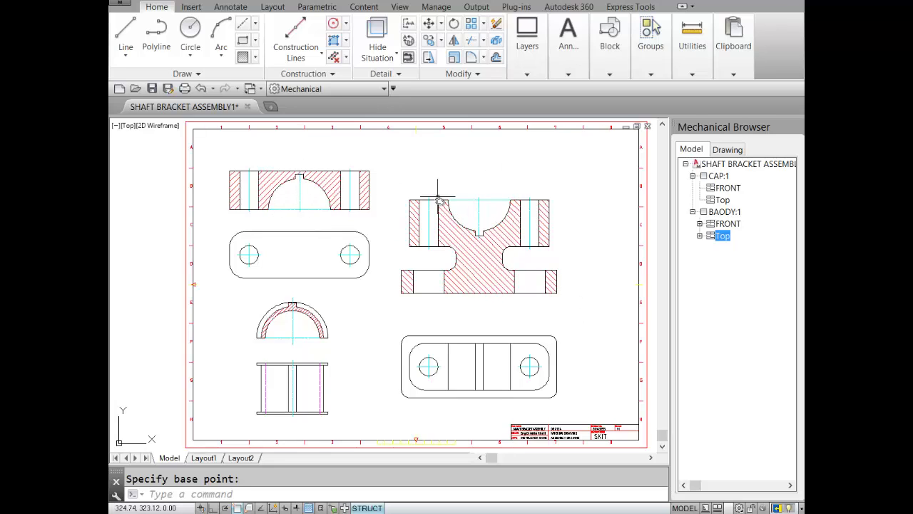
middle_drag(333, 319, 347, 290)
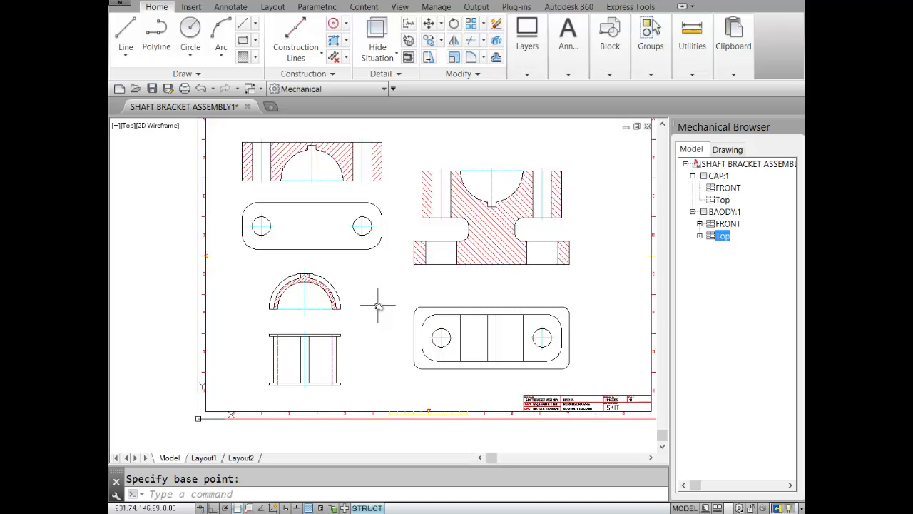
right_click(717, 284)
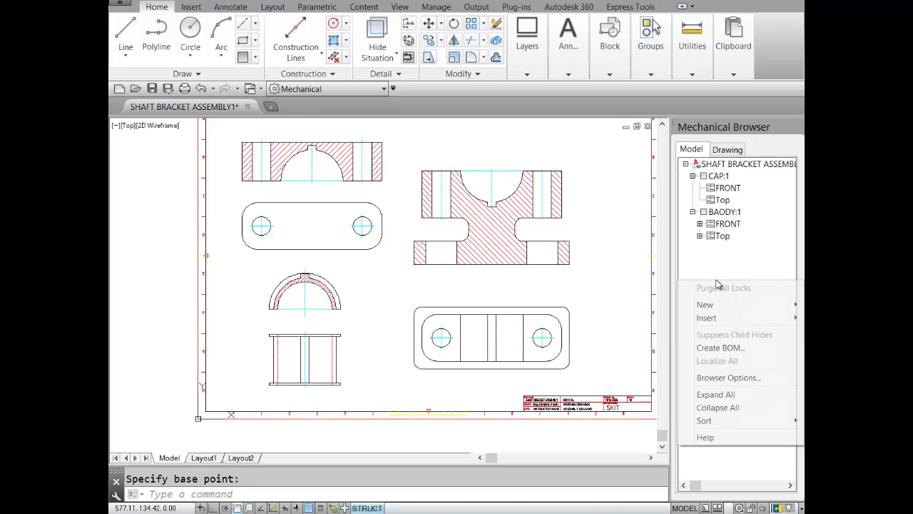
click(729, 164)
right_click(729, 164)
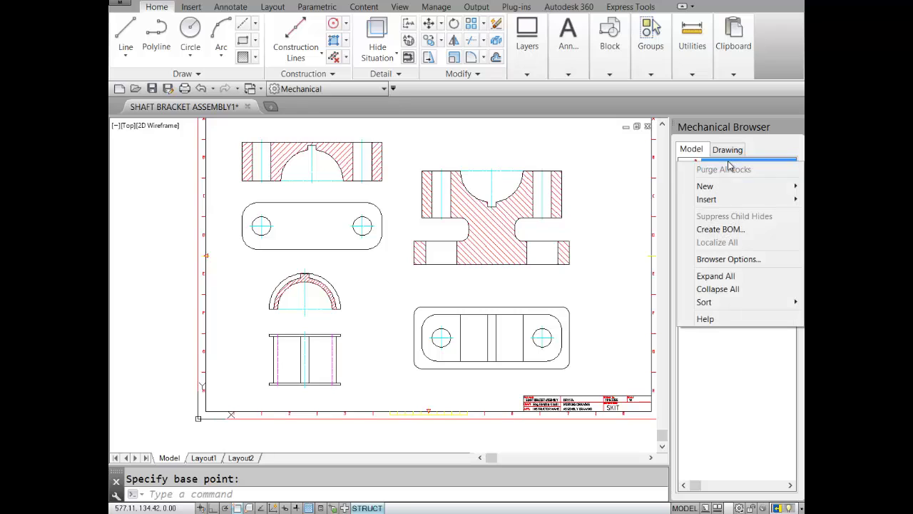
mouse_move(728, 188)
click(603, 186)
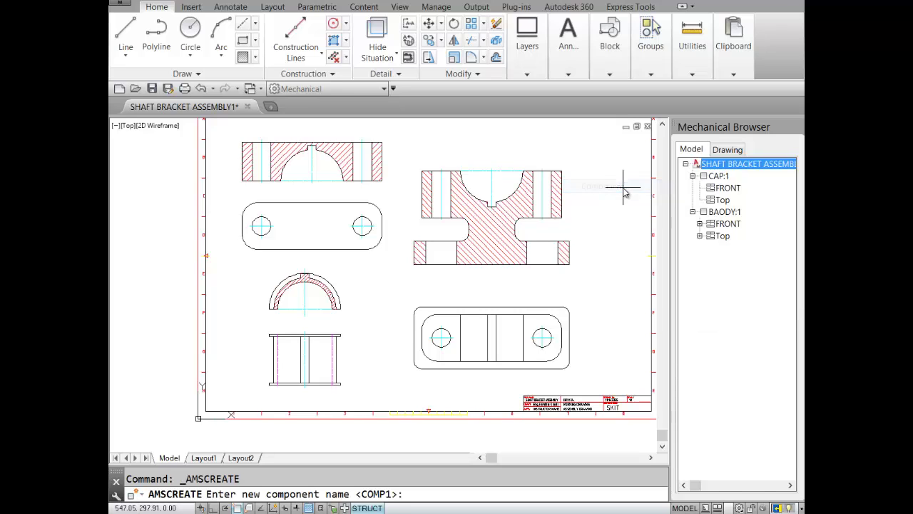
text(BUSH)
key(Return)
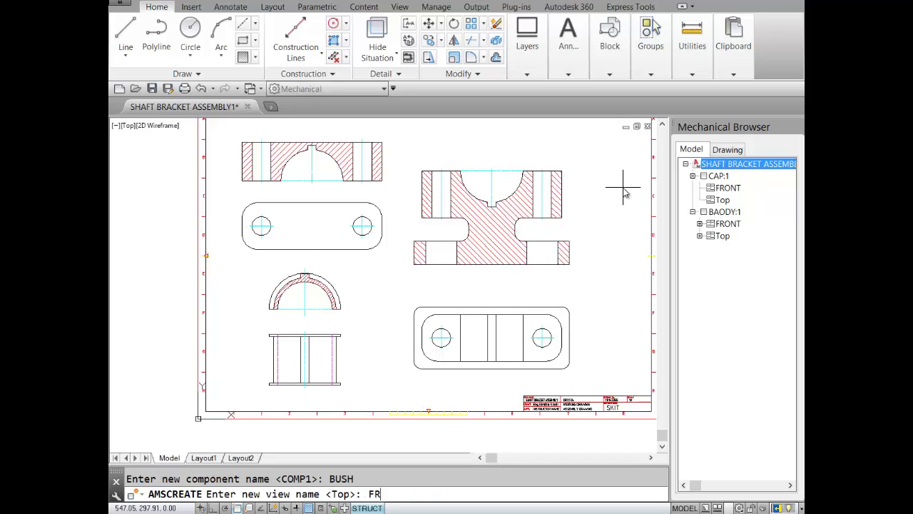
key(Return)
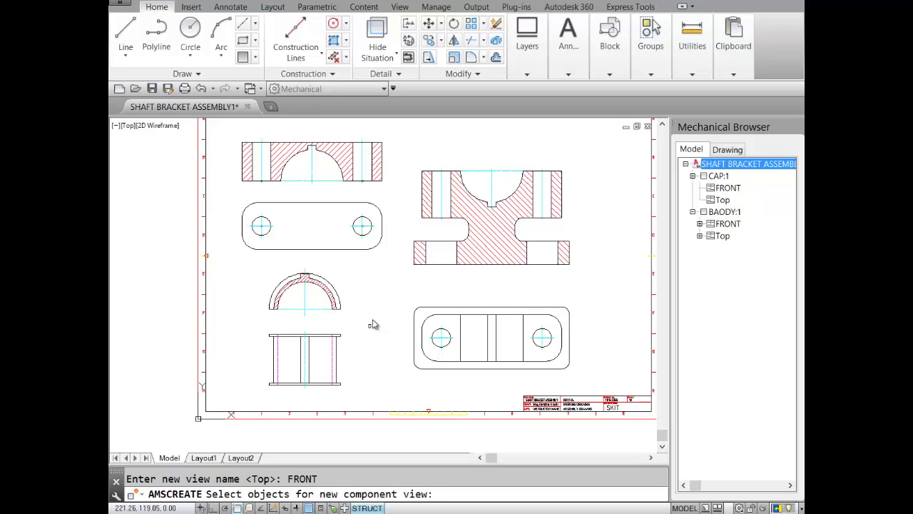
click(358, 274)
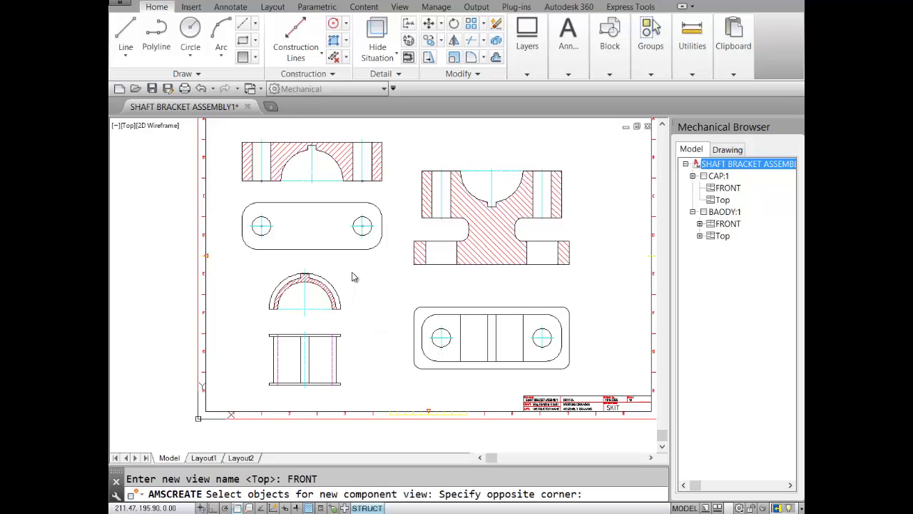
click(259, 325)
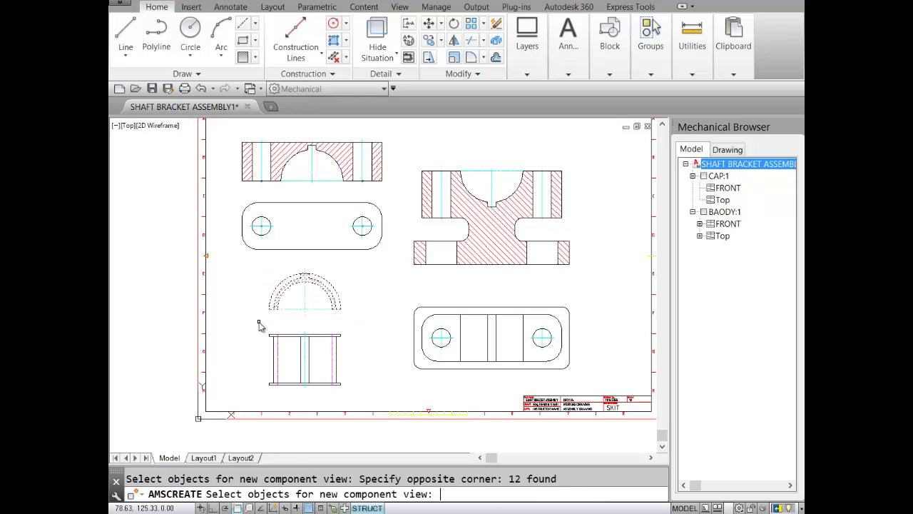
key(Return)
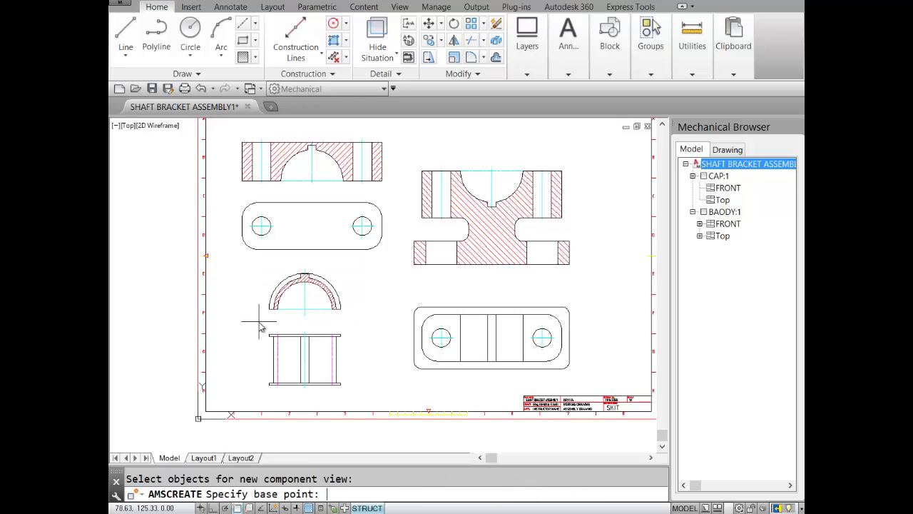
click(303, 318)
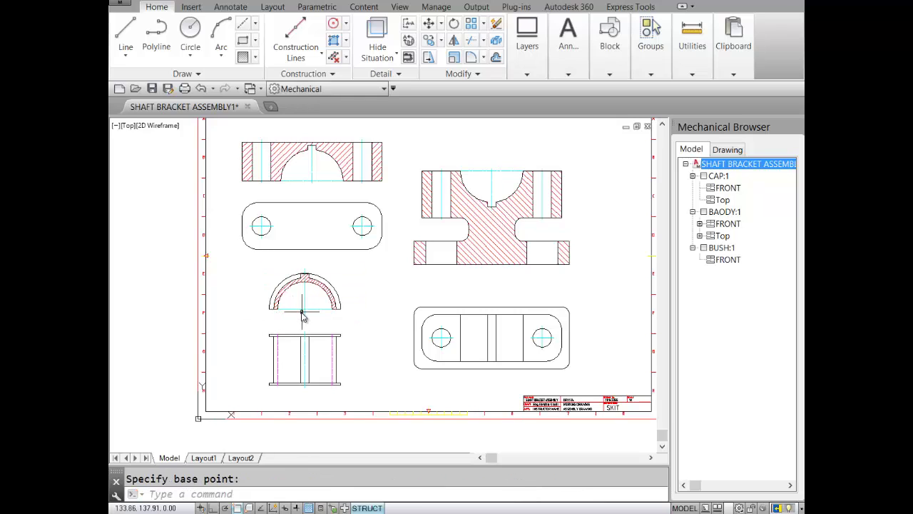
click(729, 263)
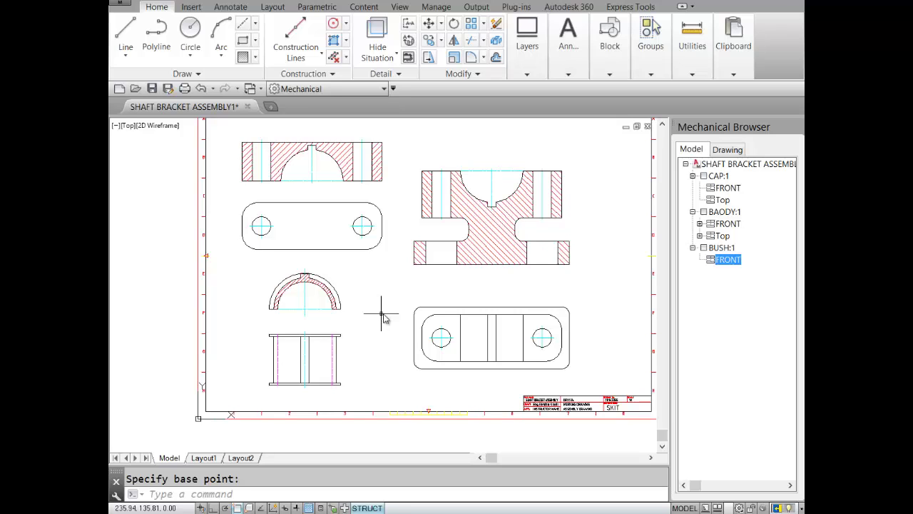
click(706, 249)
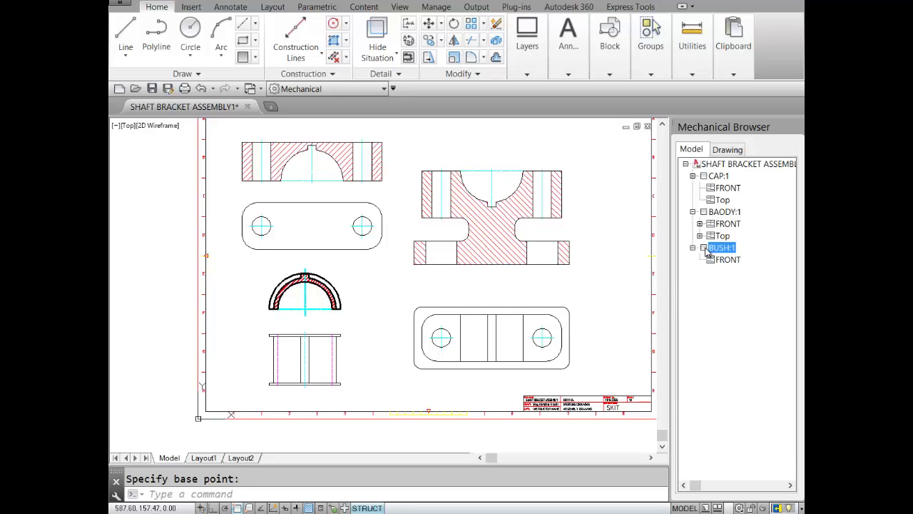
right_click(706, 251)
mouse_move(704, 326)
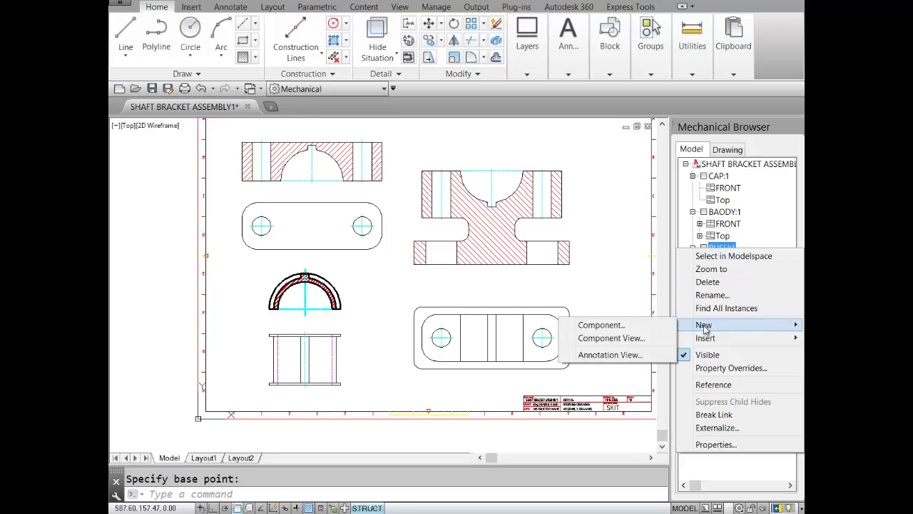
click(633, 342)
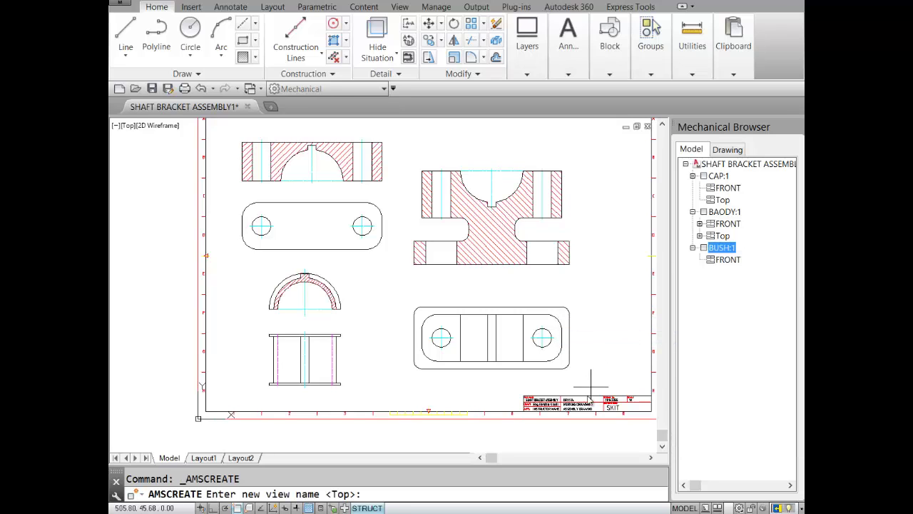
key(Return)
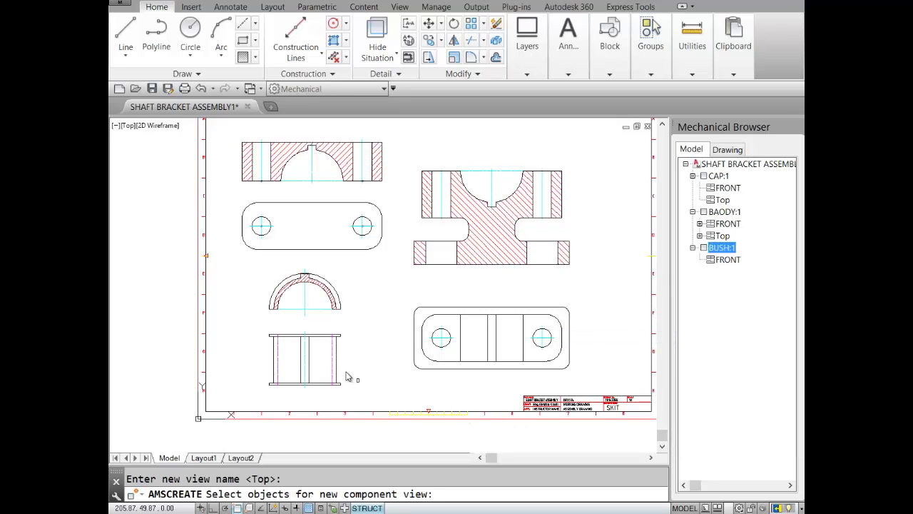
click(255, 329)
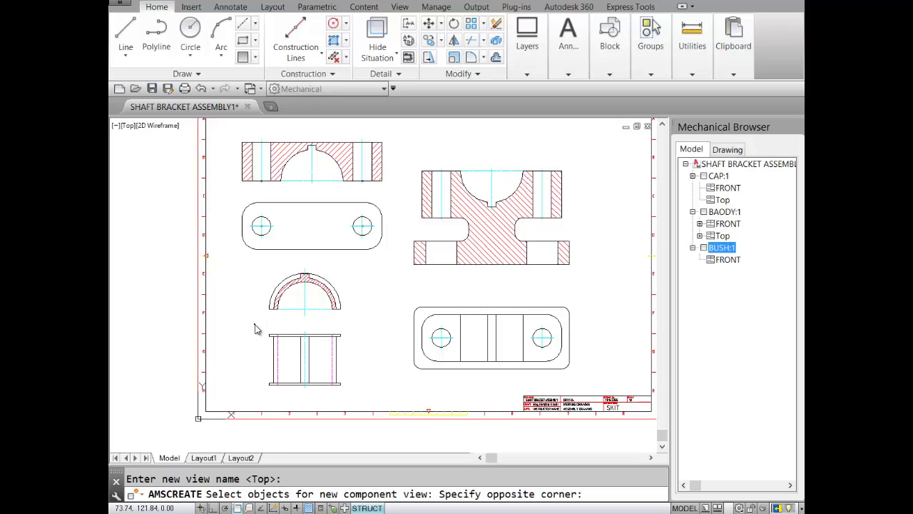
click(255, 328)
key(Escape)
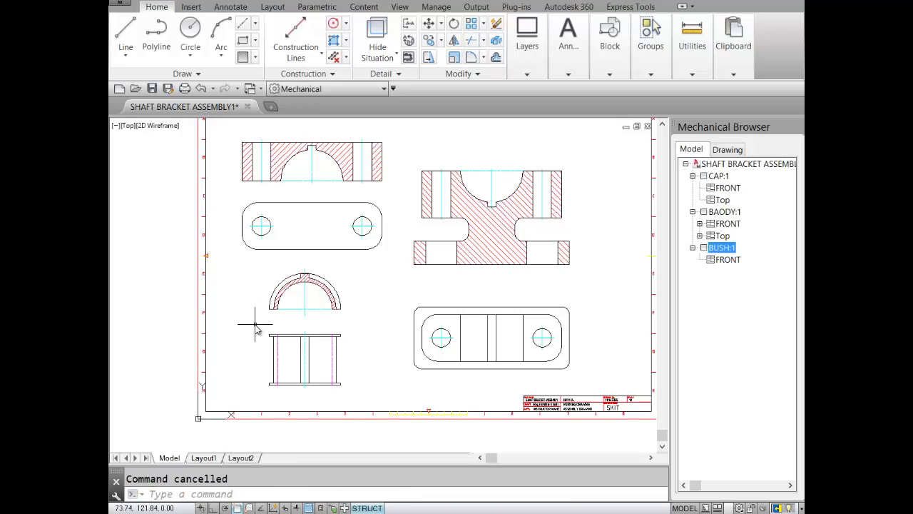
Step: Erase the two magenta hidden lines from the bush's top-view geometry
click(278, 358)
key(Delete)
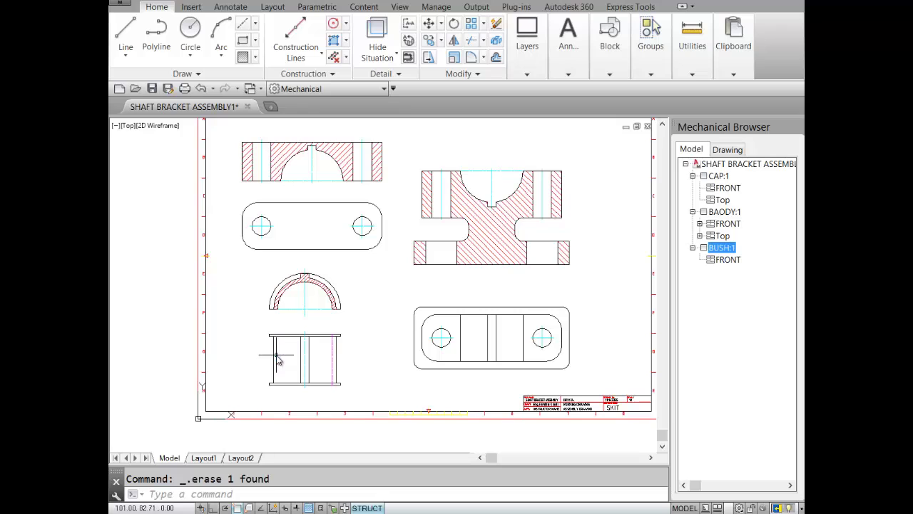
click(331, 367)
key(Delete)
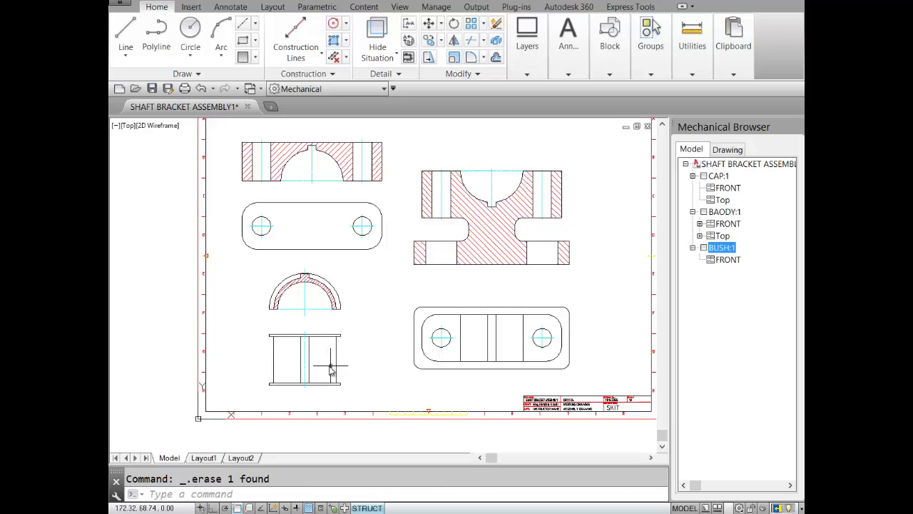
Step: Add a view named Top to the BUSH component from the bush's top-view geometry, with the base point at its centre
right_click(706, 250)
mouse_move(706, 326)
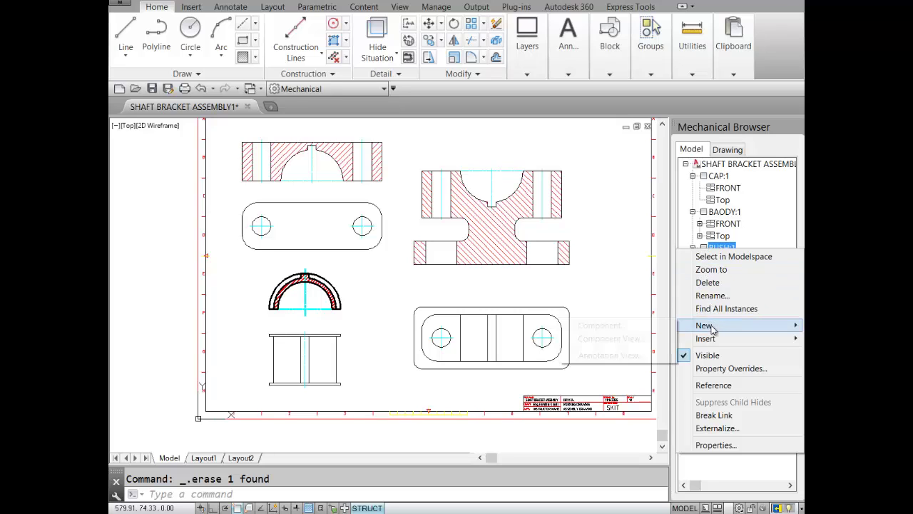
click(631, 339)
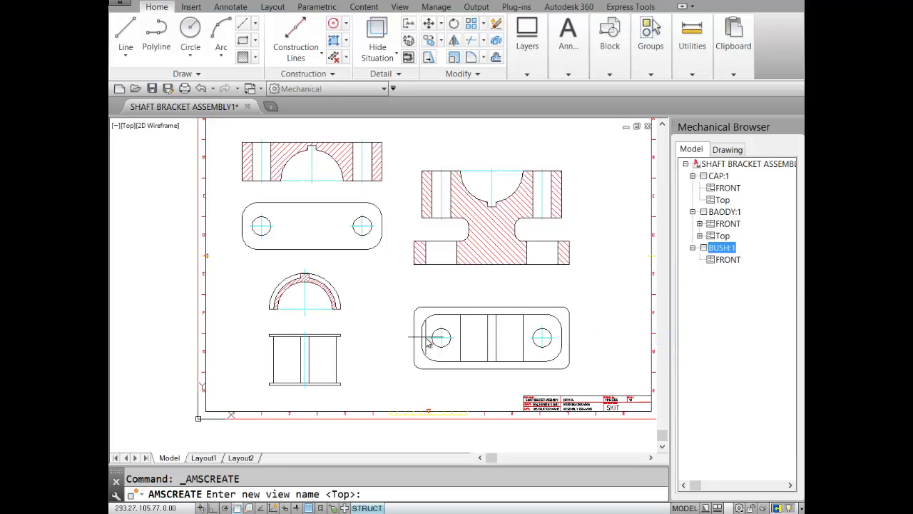
key(Return)
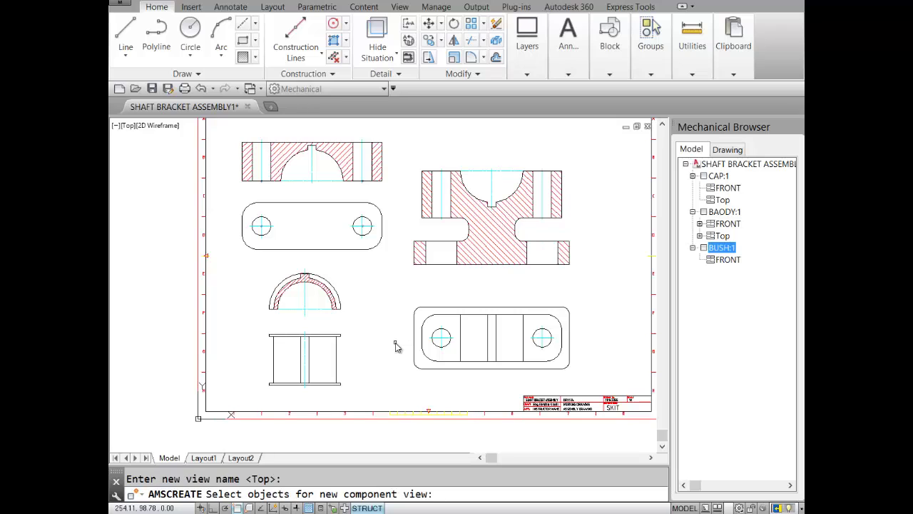
click(253, 325)
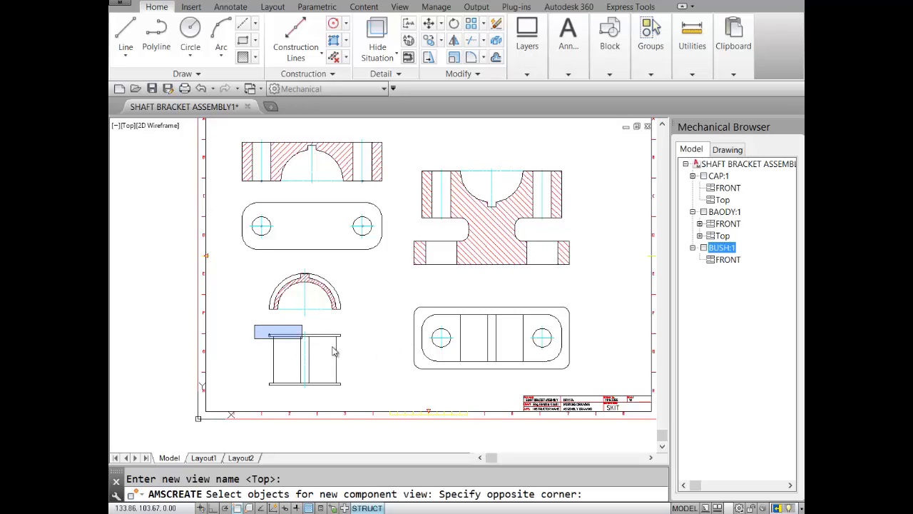
click(363, 397)
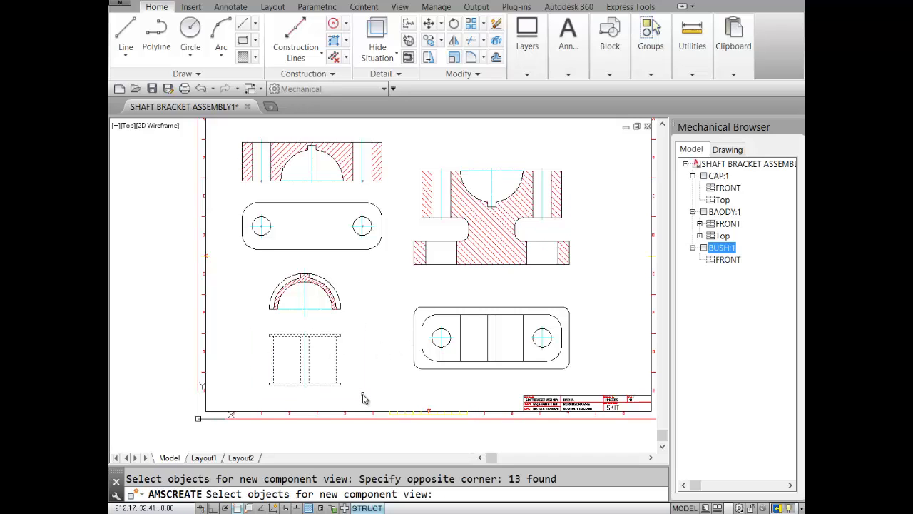
key(Return)
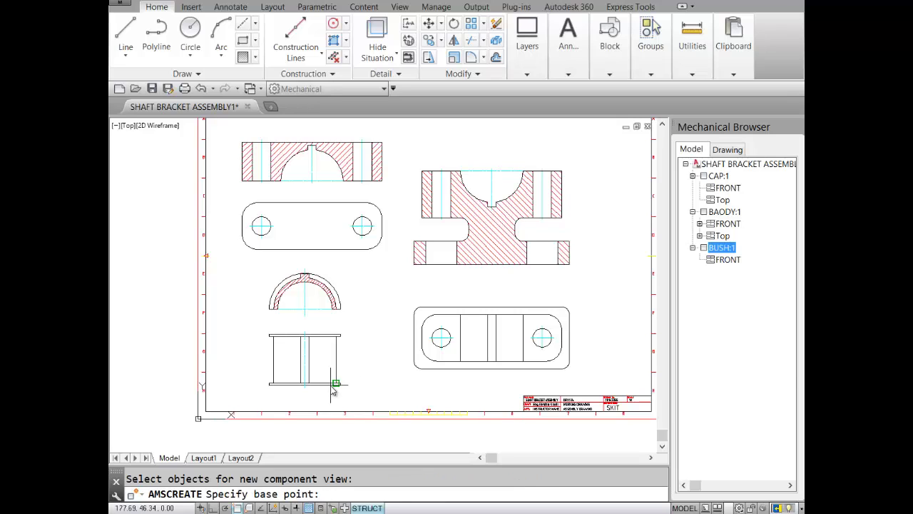
click(305, 362)
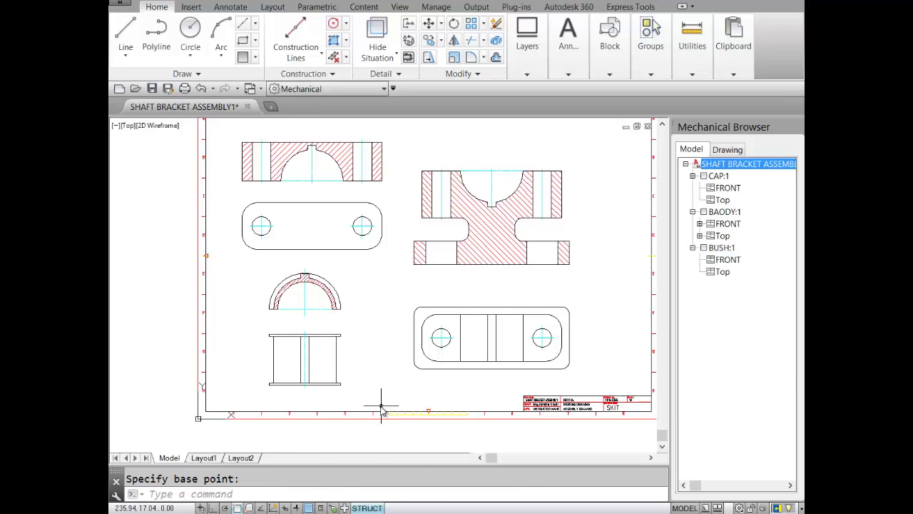
click(710, 248)
click(721, 260)
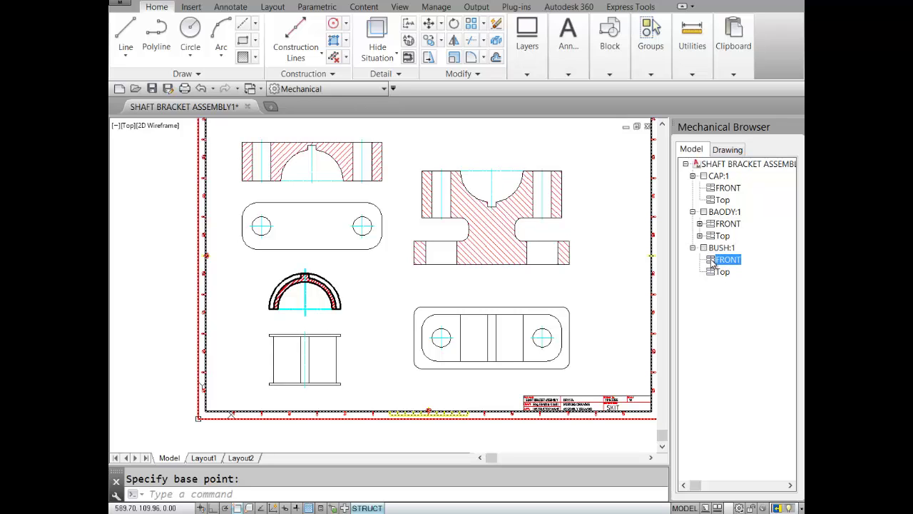
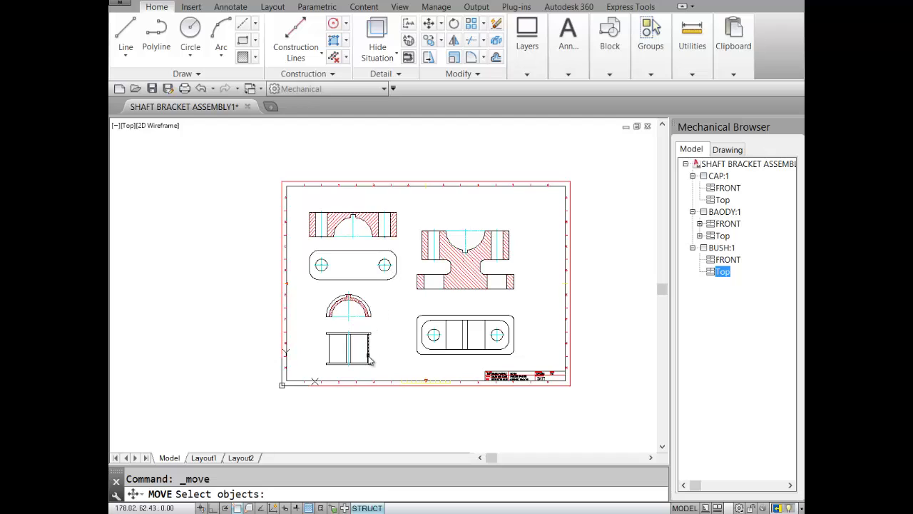
Step: Move the whole BUSH Top view by its centre to the free area right of the BAODY views
click(368, 357)
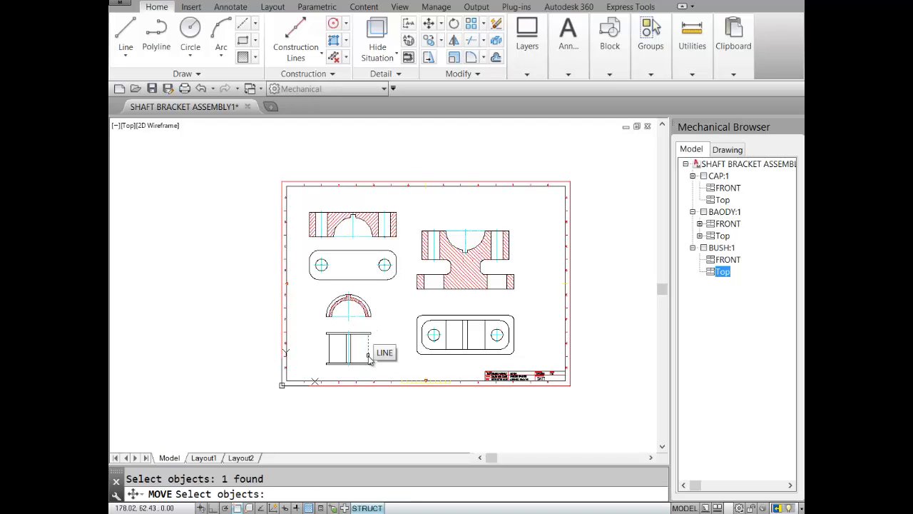
click(368, 356)
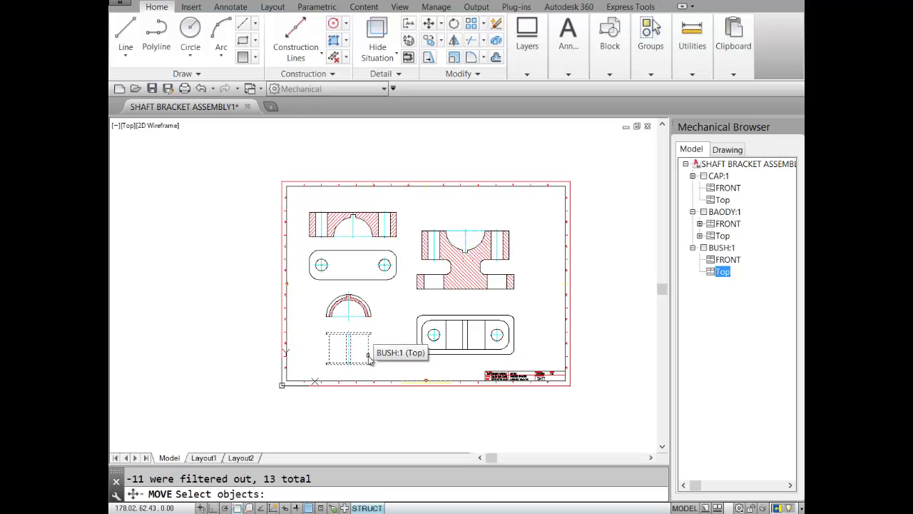
key(Return)
click(348, 348)
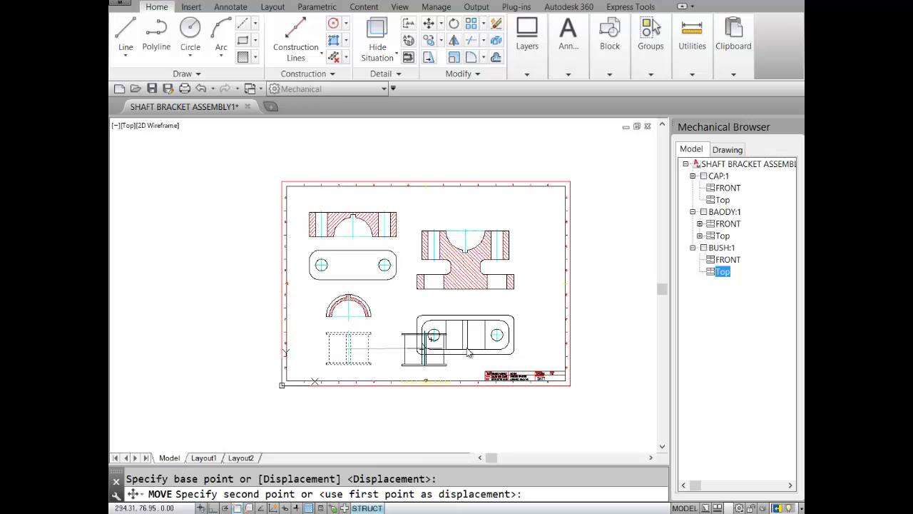
click(541, 294)
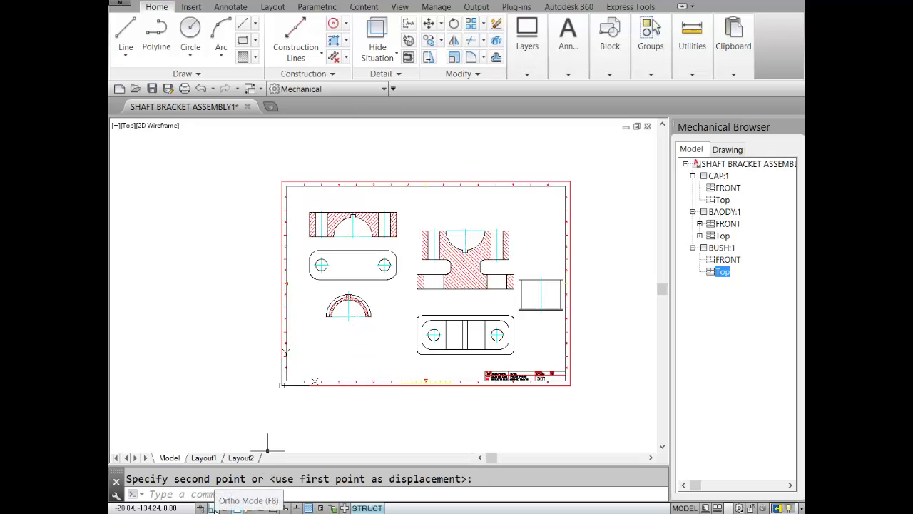
Step: With Ortho on, mirror the BUSH FRONT view downward about a horizontal line just below it, keeping the source view
click(214, 507)
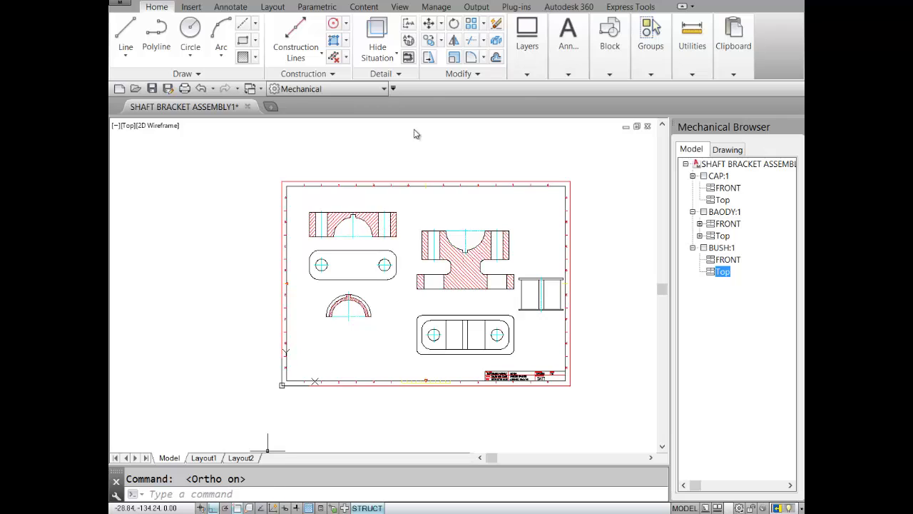
click(454, 41)
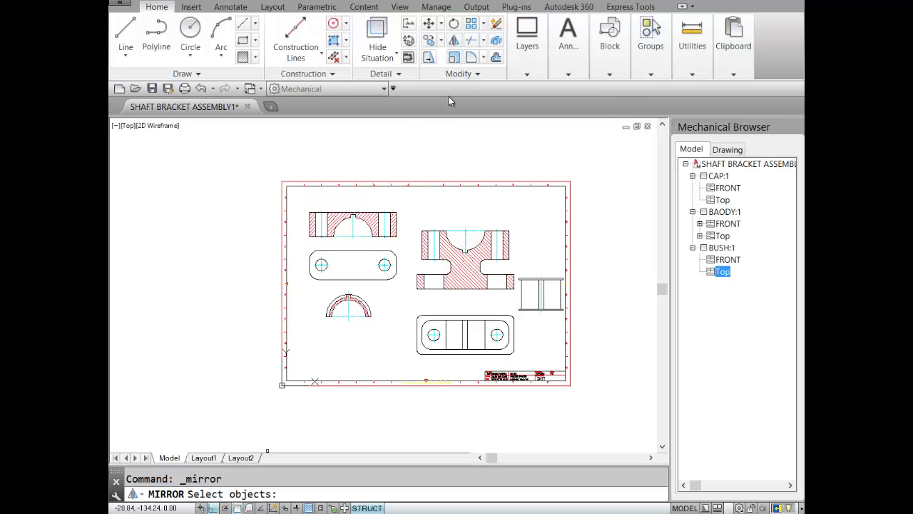
click(370, 309)
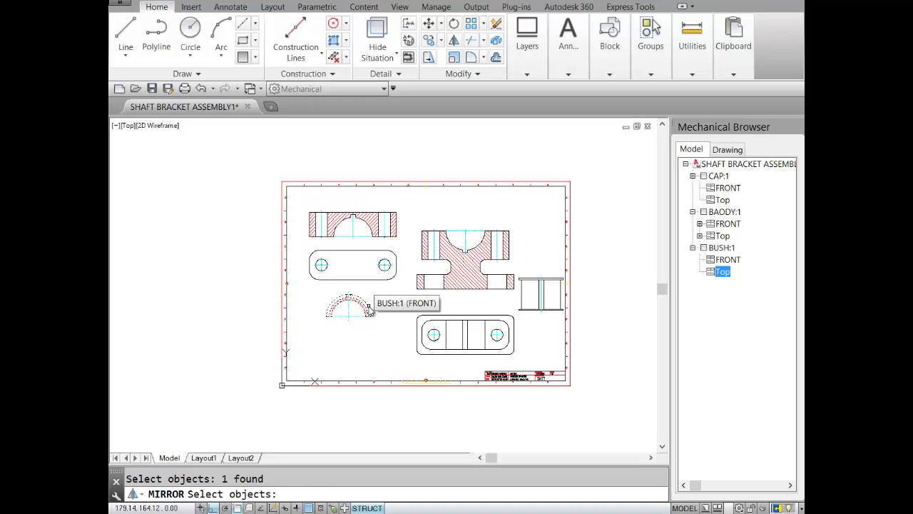
click(370, 308)
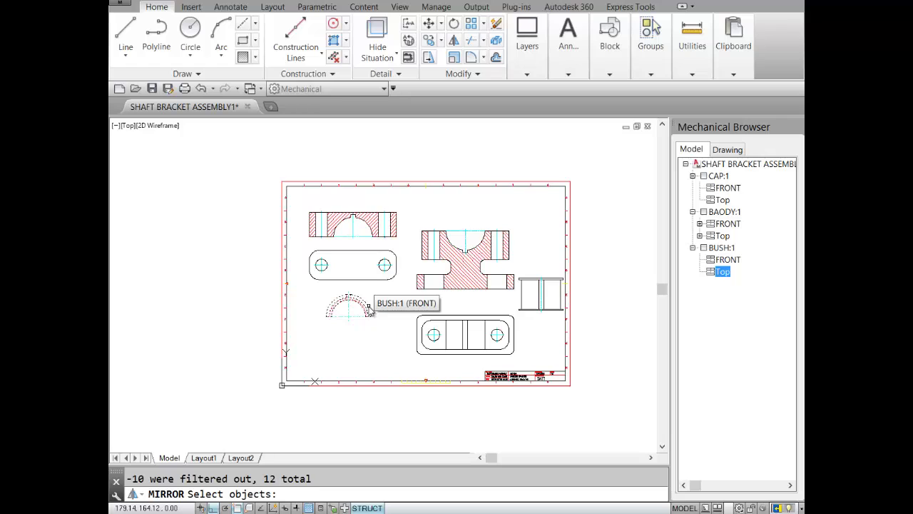
key(Return)
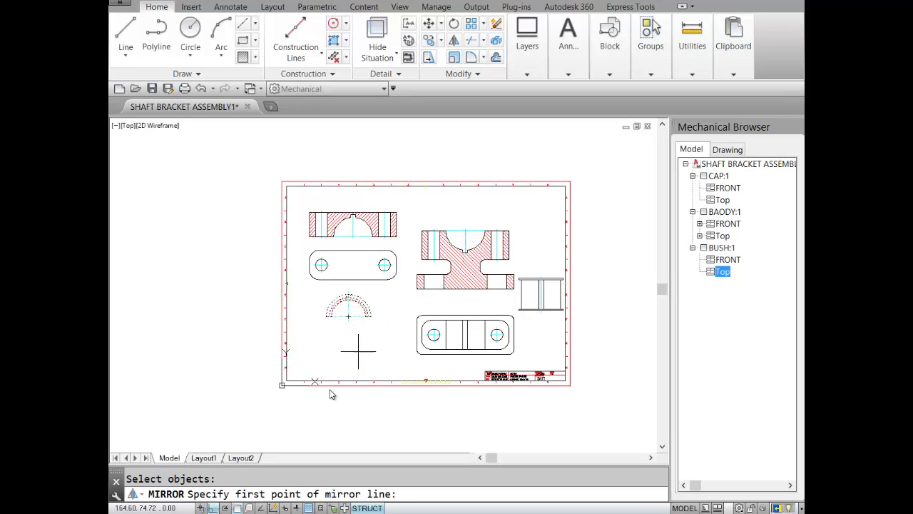
click(306, 331)
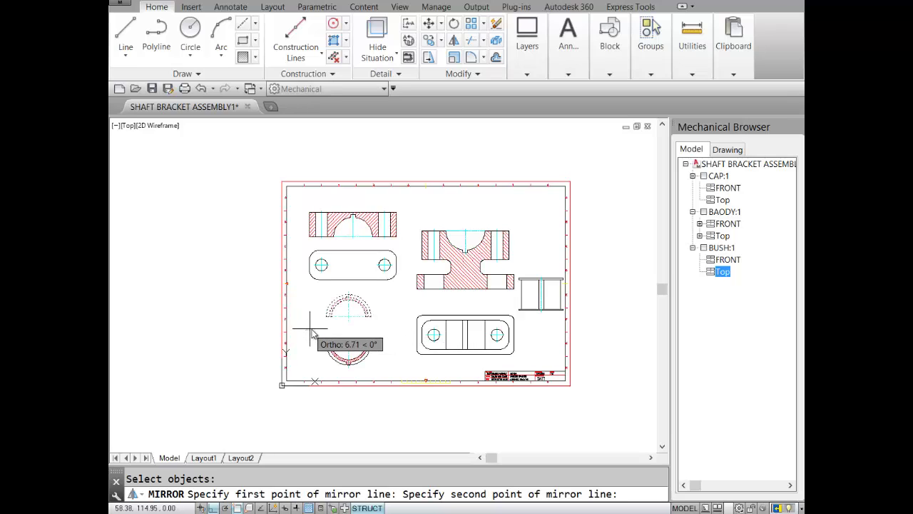
click(397, 338)
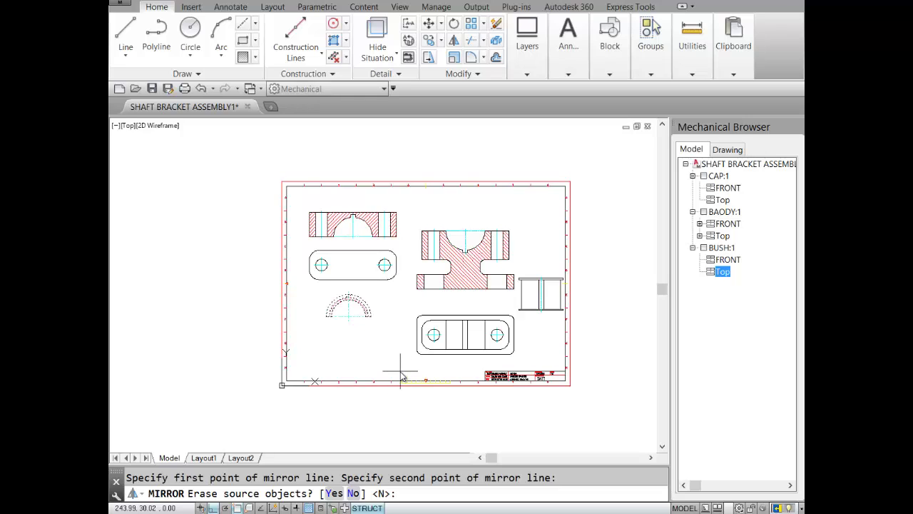
key(Return)
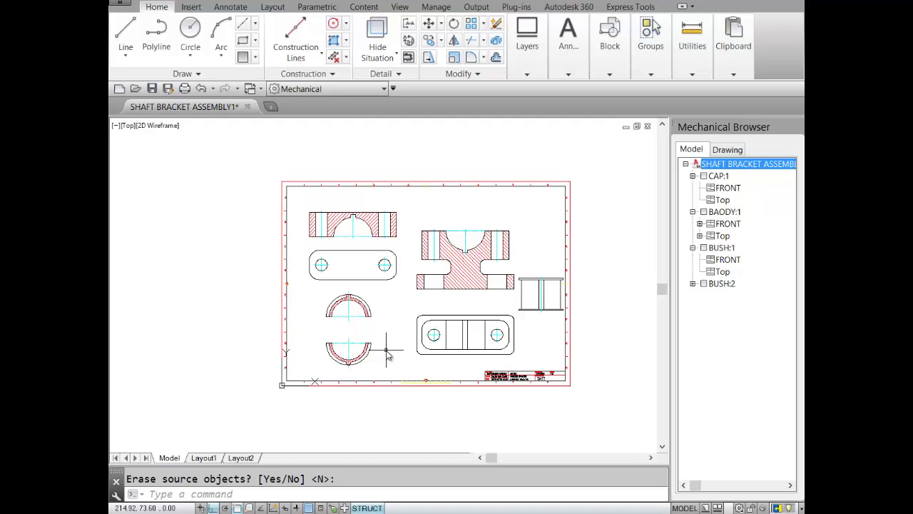
Step: Highlight the BUSH:2, BUSH:1, BAODY:1 and CAP:1 components one after another to check which views belong to each
click(709, 285)
click(705, 249)
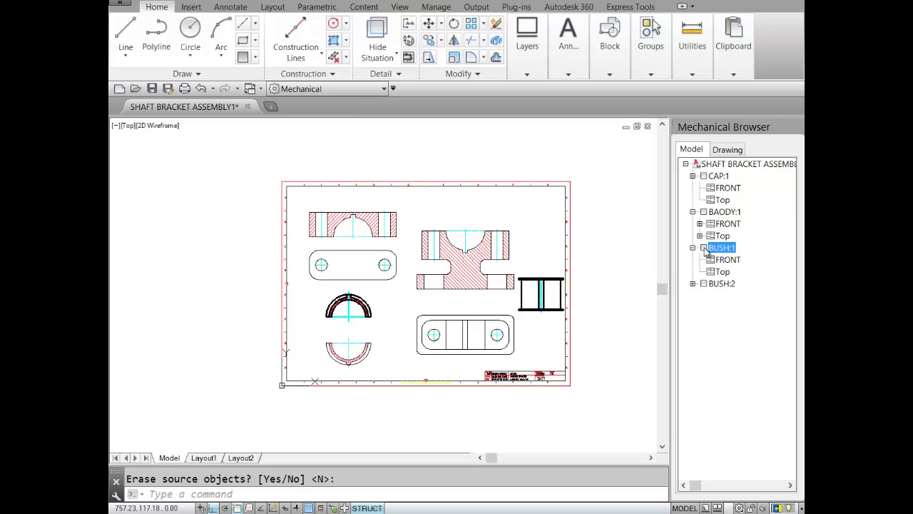
click(707, 213)
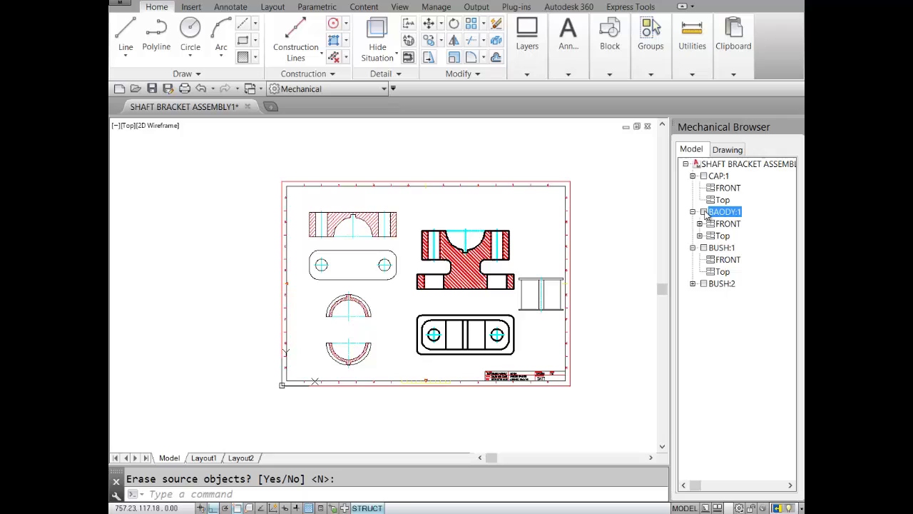
click(709, 177)
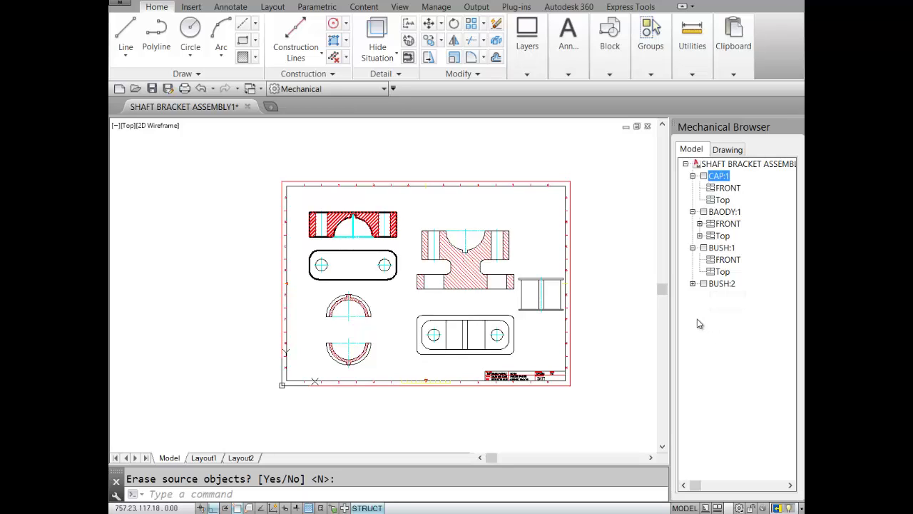